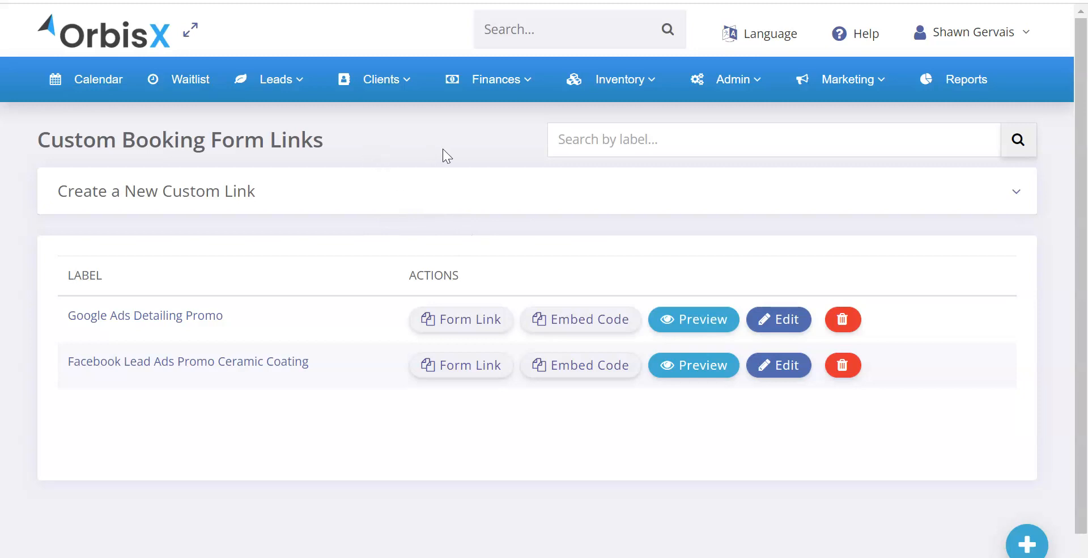
Step: Open the Custom Booking Form Links page and look over the fields for creating a new custom link
{"action": "mouse_move", "coordinate": [684, 101]}
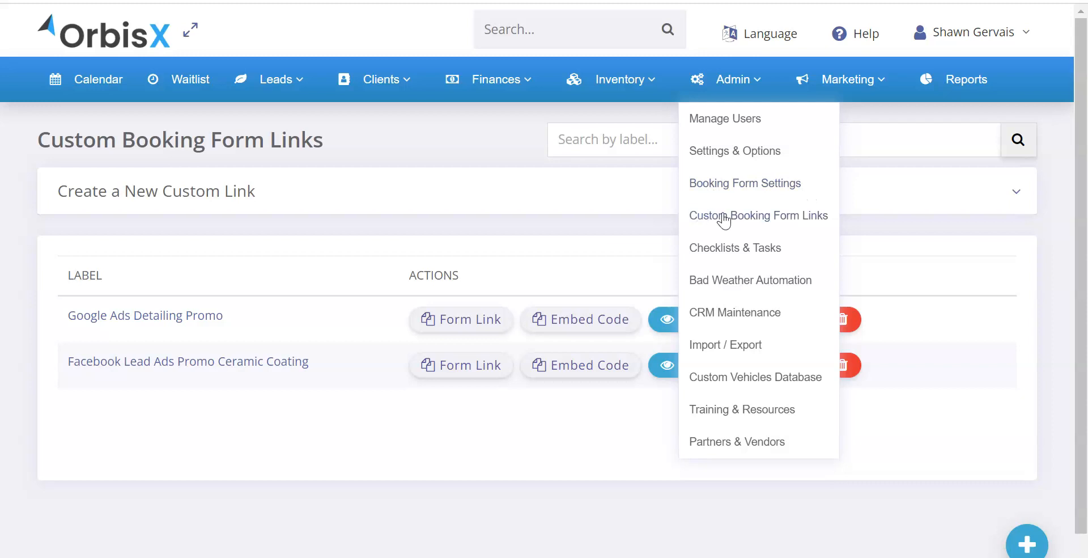
{"action": "left_click", "coordinate": [791, 218]}
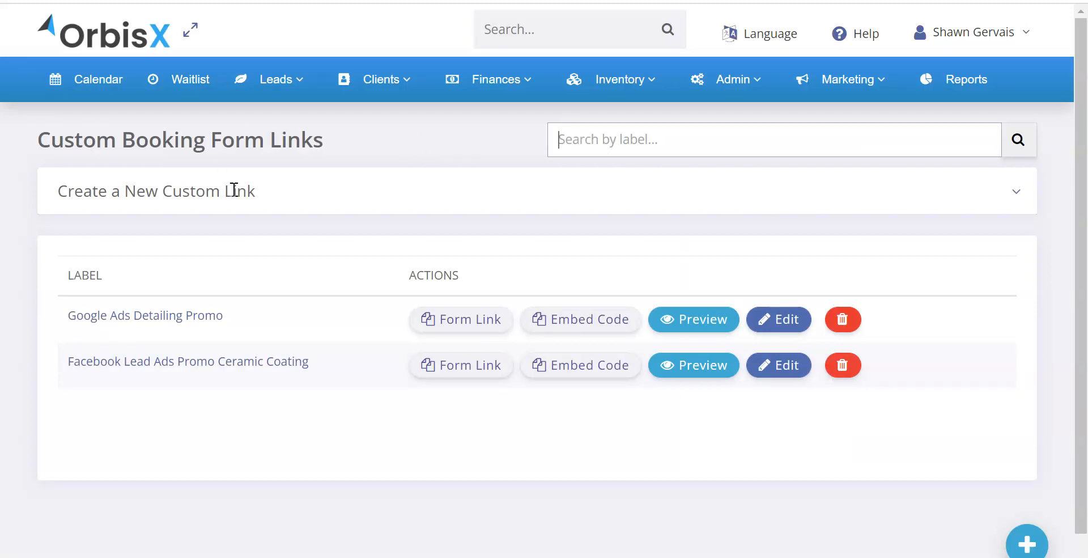
{"action": "left_click", "coordinate": [177, 190]}
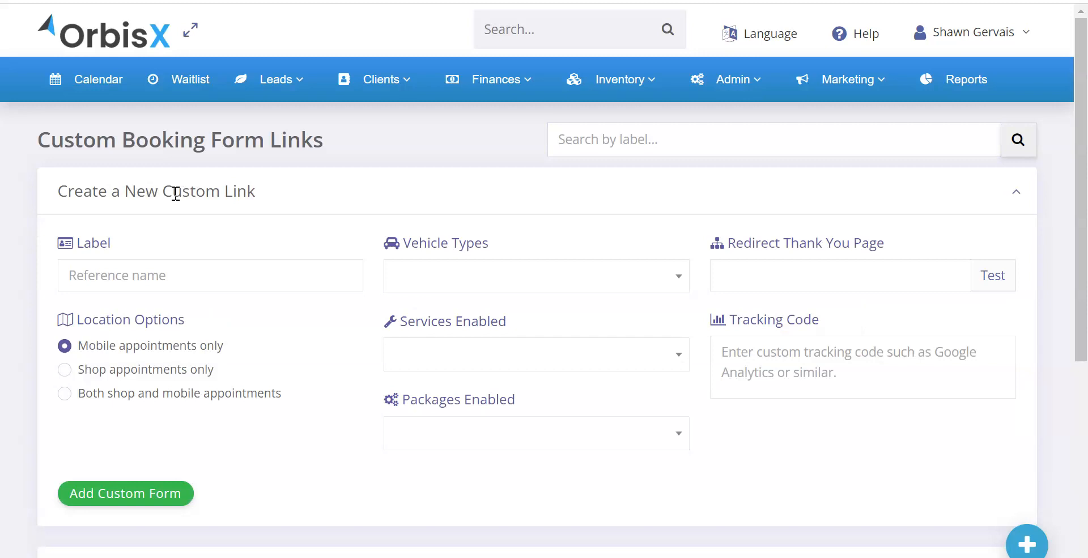
{"action": "left_click", "coordinate": [394, 193]}
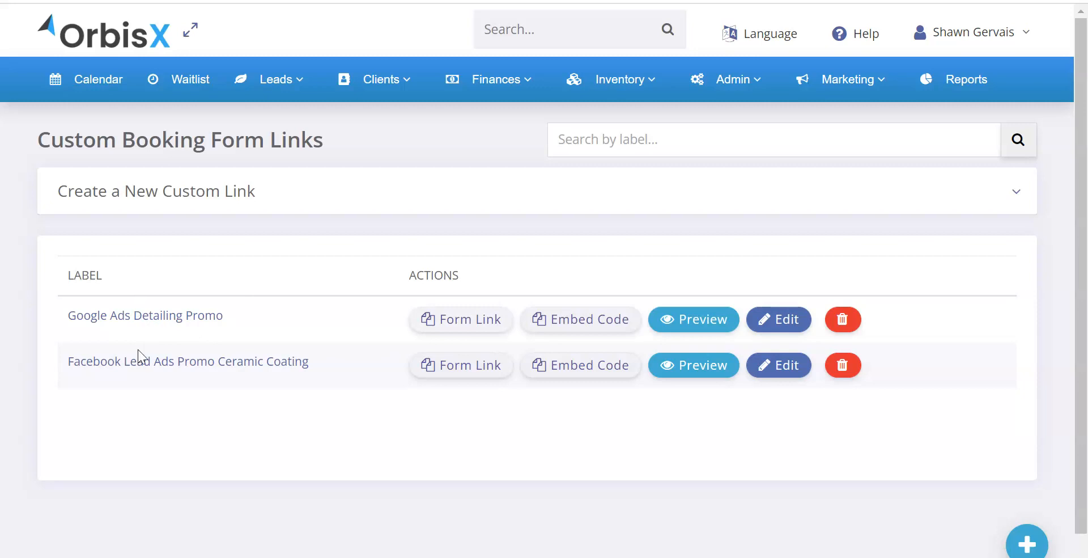
Step: Copy the form link and the embed code of the Google Ads Detailing Promo entry
{"action": "left_click", "coordinate": [464, 320]}
{"action": "left_click", "coordinate": [601, 321]}
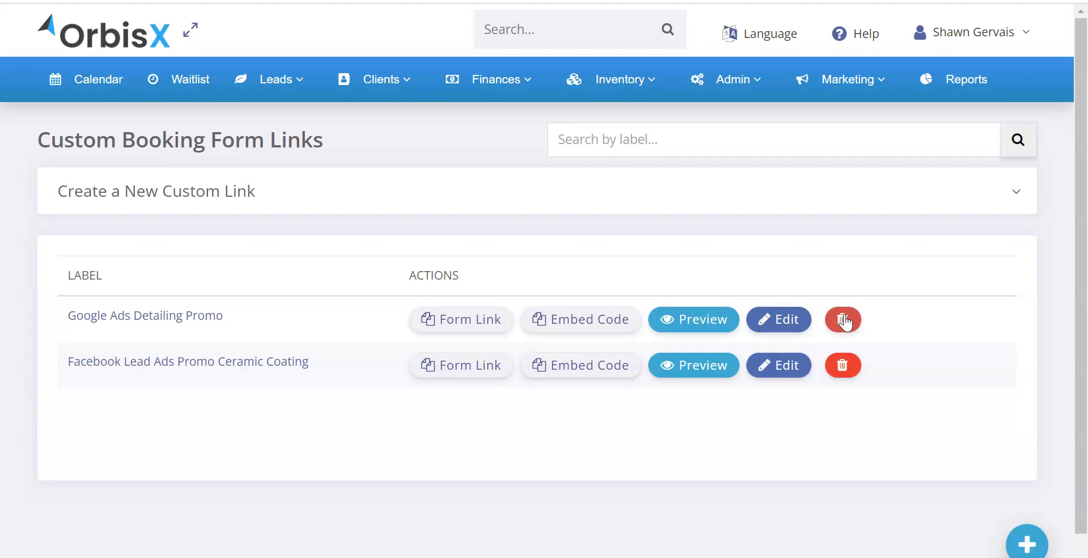
Step: Open the Booking Form Settings and go from there to the Custom Booking Form Links page
{"action": "left_click", "coordinate": [725, 85]}
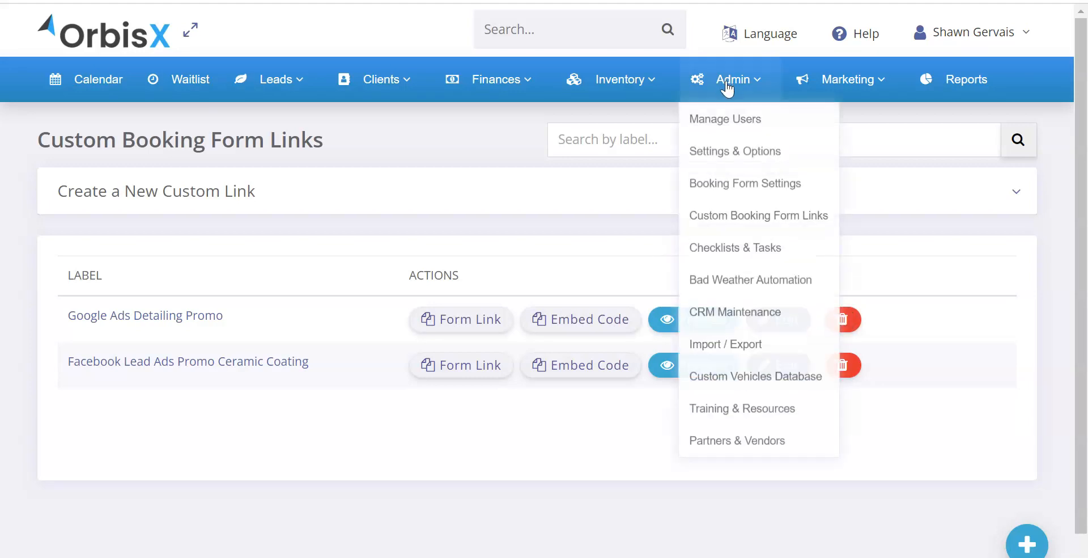
{"action": "left_click", "coordinate": [763, 190]}
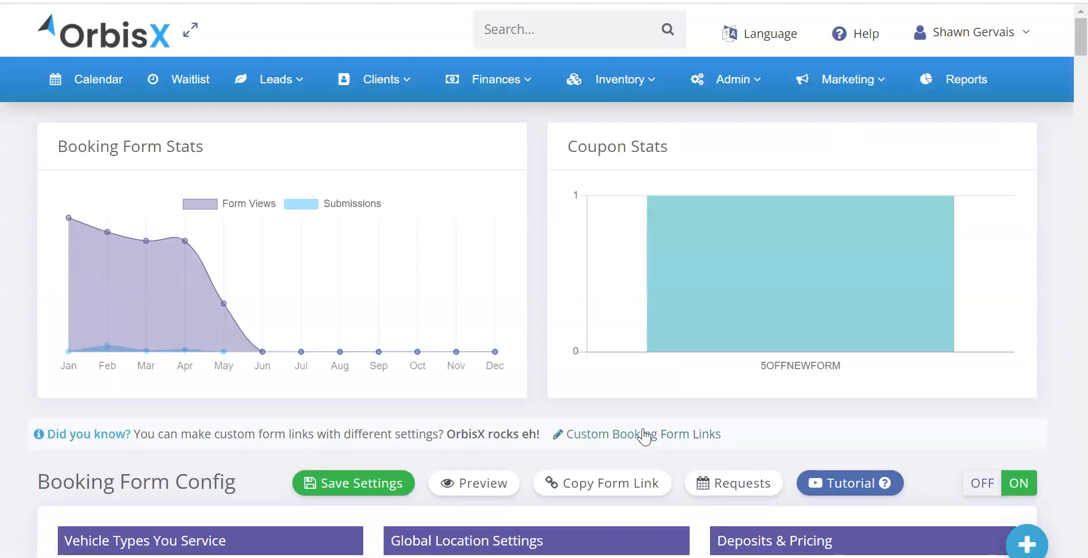
{"action": "left_click", "coordinate": [683, 435]}
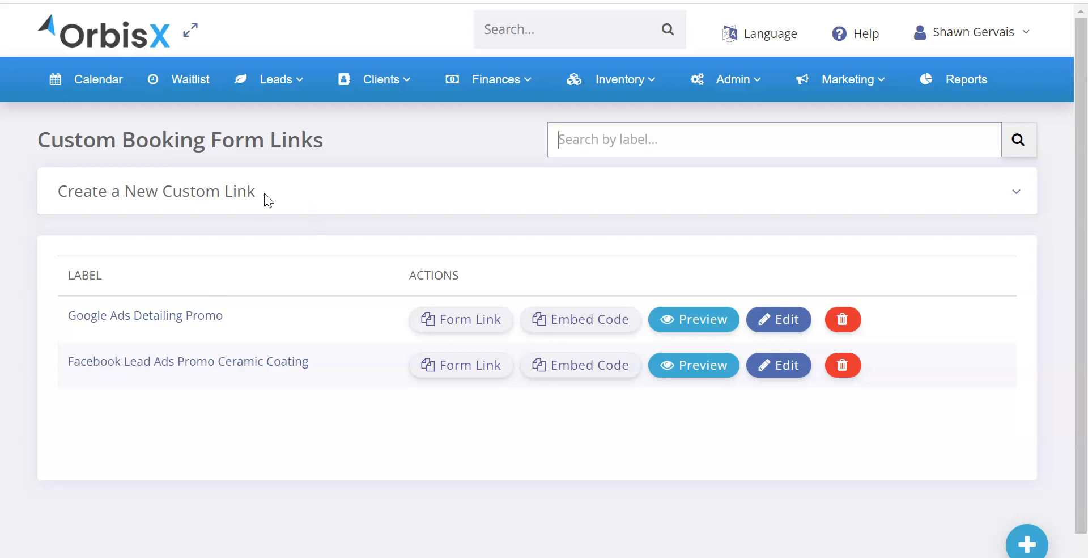
Step: Start a new custom link and label it "Landing Page Promo 1"
{"action": "left_click", "coordinate": [320, 195]}
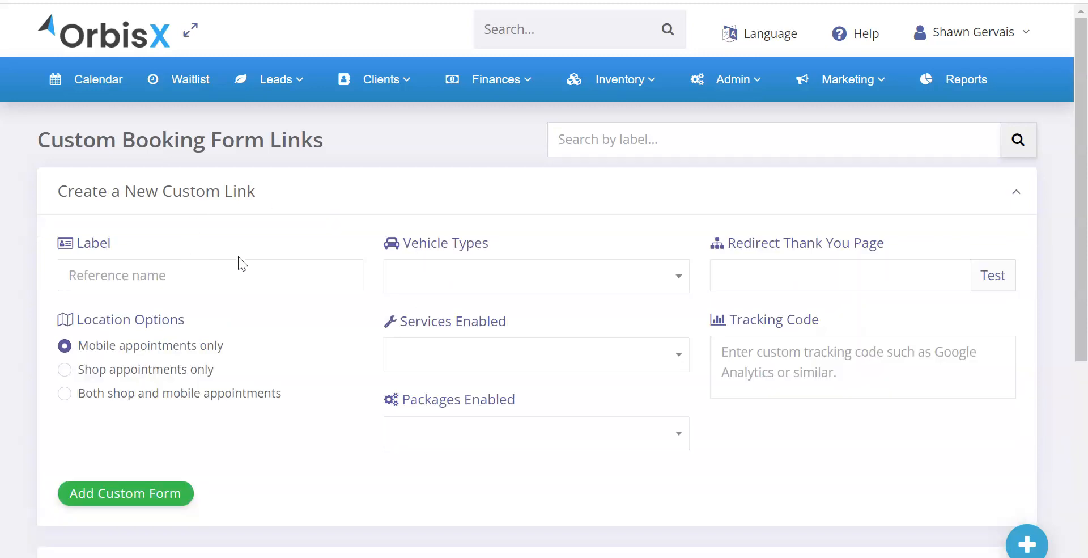
{"action": "left_click", "coordinate": [155, 275]}
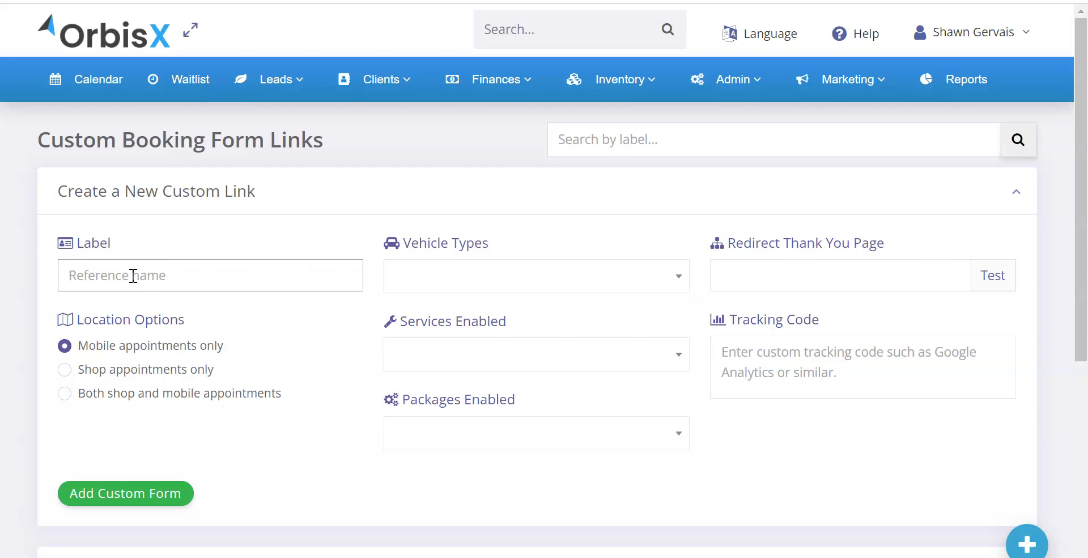
{"action": "type", "text": "Landing "}
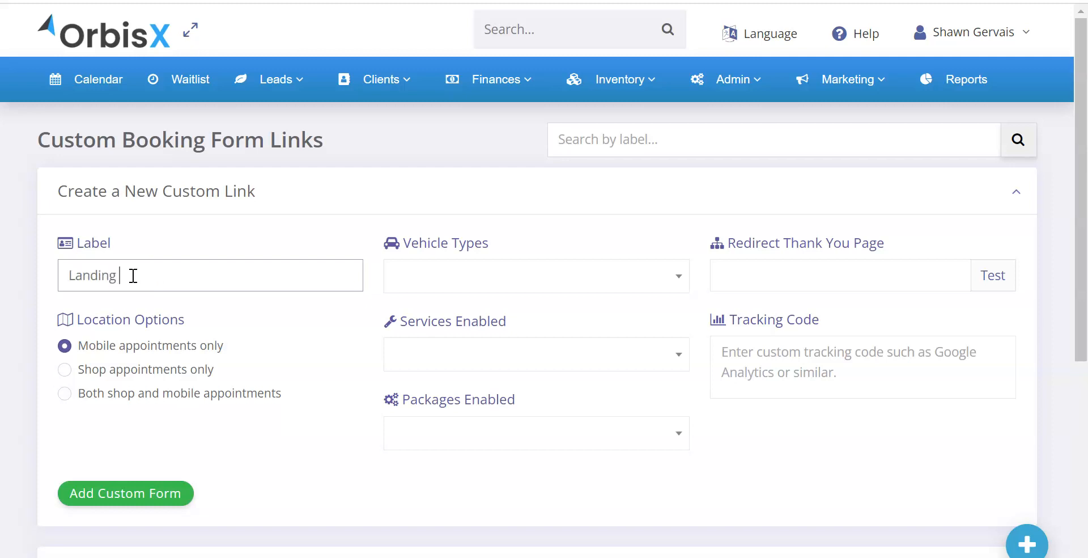
{"action": "type", "text": "Page Promo 1"}
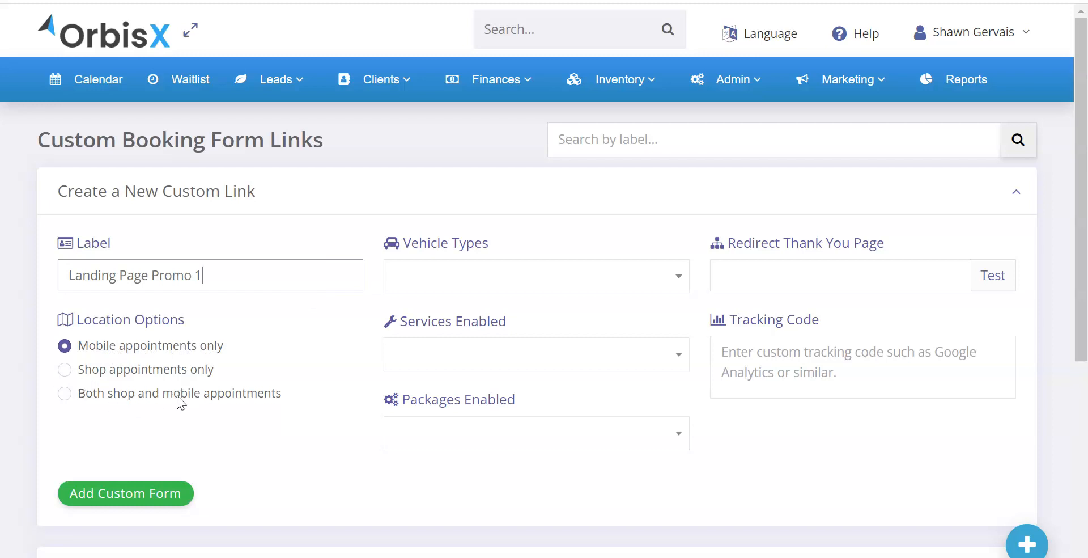
Step: Enable all vehicle types for the new custom link, from Passenger Vehicles through Commercial Vehicles
{"action": "left_click", "coordinate": [503, 275]}
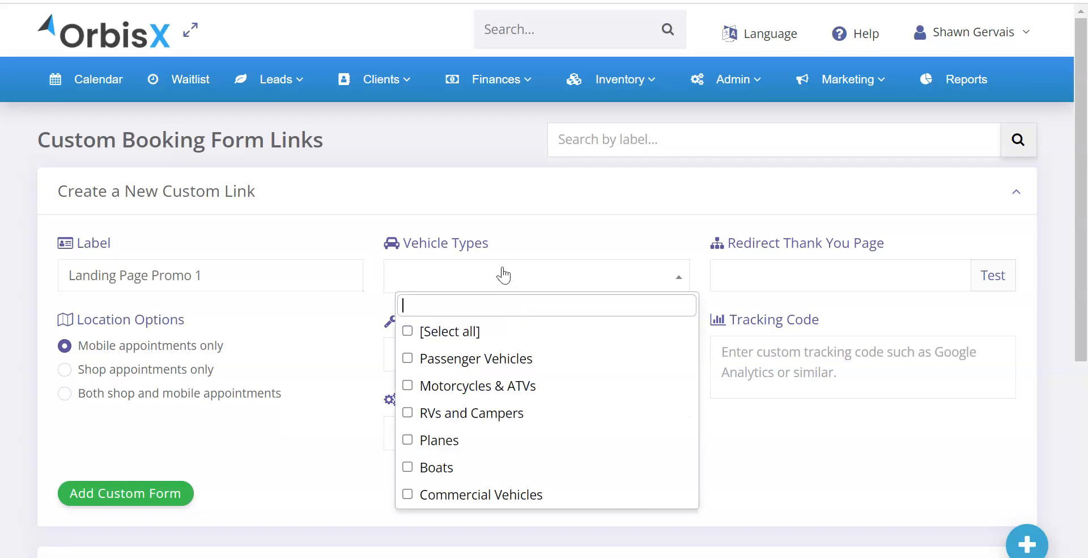
{"action": "left_click", "coordinate": [451, 362]}
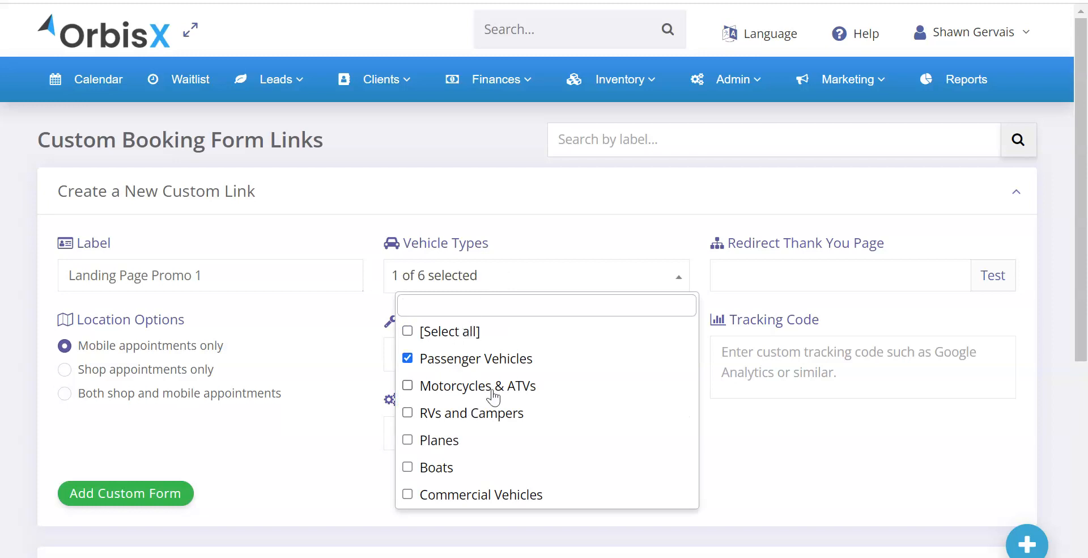
{"action": "scroll", "coordinate": [469, 403], "scroll_direction": "down", "scroll_amount": 2}
{"action": "left_click", "coordinate": [425, 281]}
{"action": "left_click", "coordinate": [437, 260]}
{"action": "left_click", "coordinate": [442, 312]}
{"action": "left_click", "coordinate": [445, 286]}
{"action": "left_click", "coordinate": [451, 258]}
{"action": "left_click", "coordinate": [451, 232]}
{"action": "left_click", "coordinate": [429, 211]}
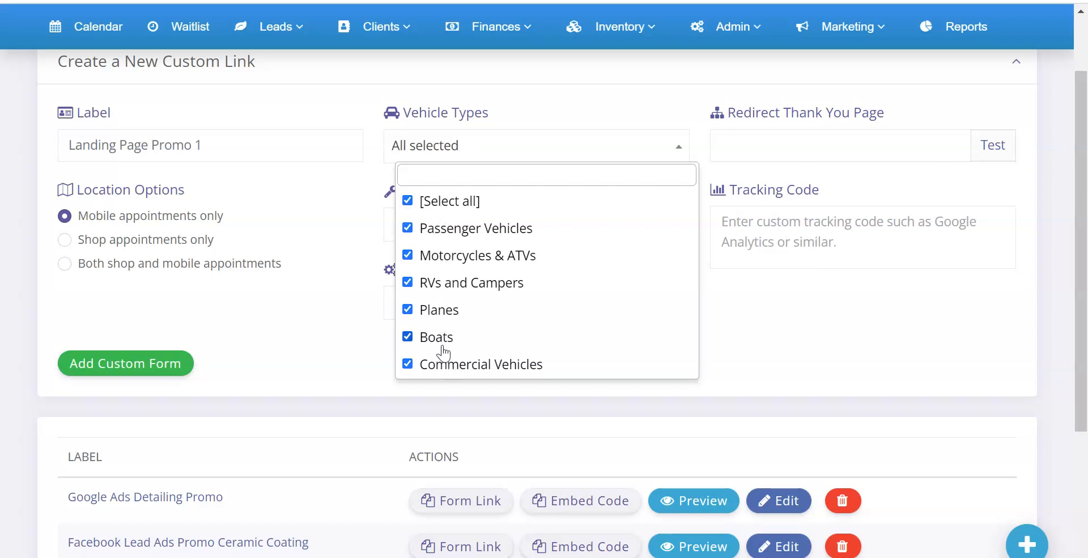
Step: Deselect every vehicle type except Passenger Vehicles for the new custom link
{"action": "left_click", "coordinate": [445, 365]}
{"action": "left_click", "coordinate": [437, 339]}
{"action": "left_click", "coordinate": [434, 315]}
{"action": "left_click", "coordinate": [446, 283]}
{"action": "left_click", "coordinate": [445, 262]}
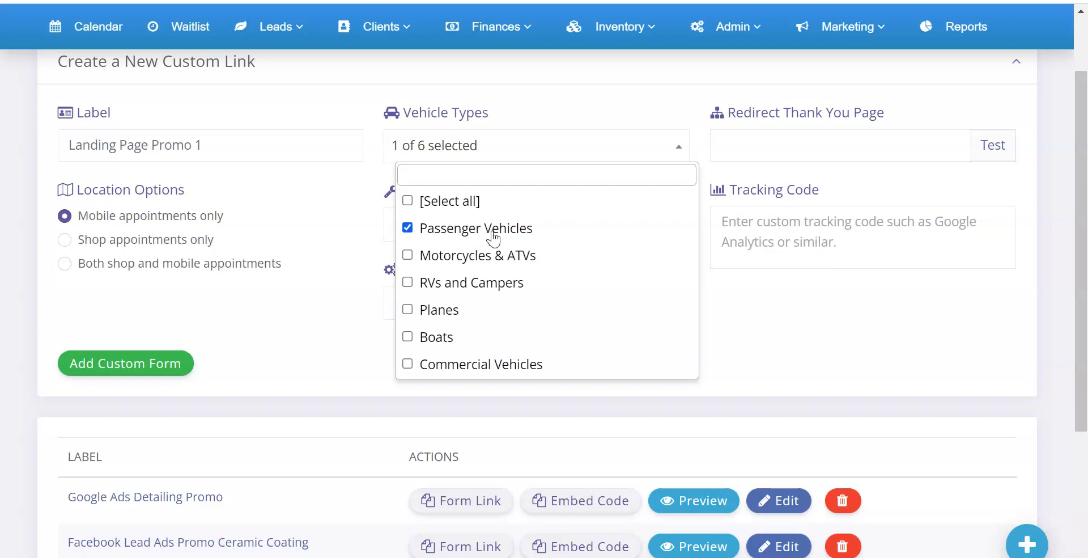
{"action": "left_click", "coordinate": [372, 242]}
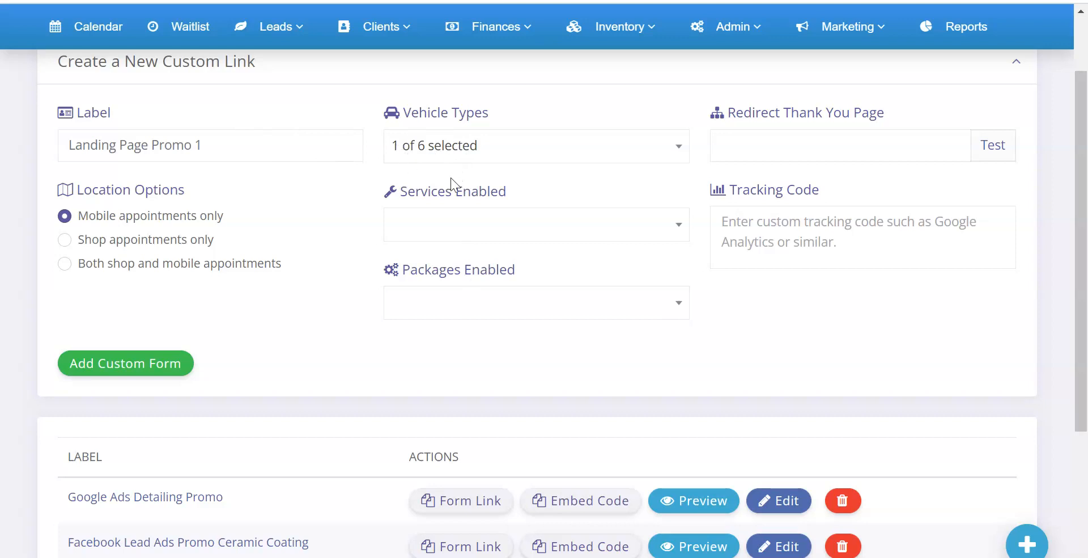
Step: Enable only the Detailing service for the new custom link
{"action": "scroll", "coordinate": [335, 272], "scroll_direction": "up", "scroll_amount": 2}
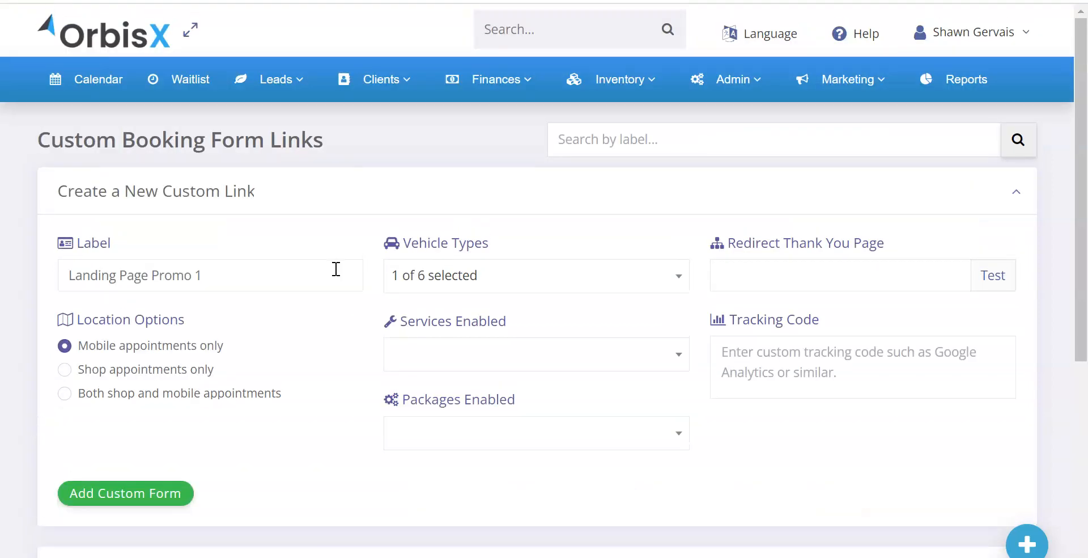
{"action": "scroll", "coordinate": [335, 270], "scroll_direction": "down", "scroll_amount": 2}
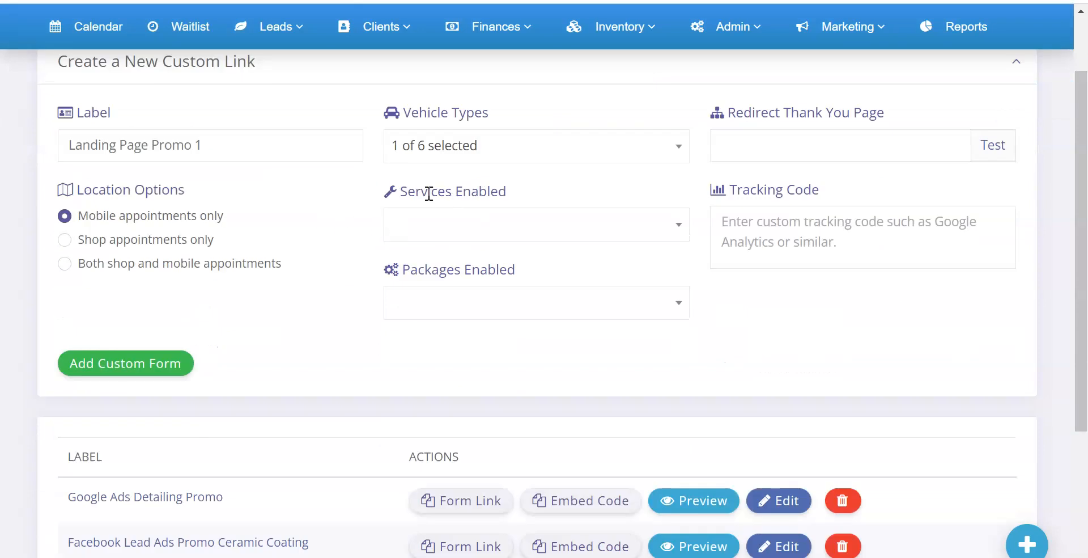
{"action": "left_click_drag", "start_coordinate": [411, 193], "coordinate": [515, 195]}
{"action": "left_click", "coordinate": [484, 201]}
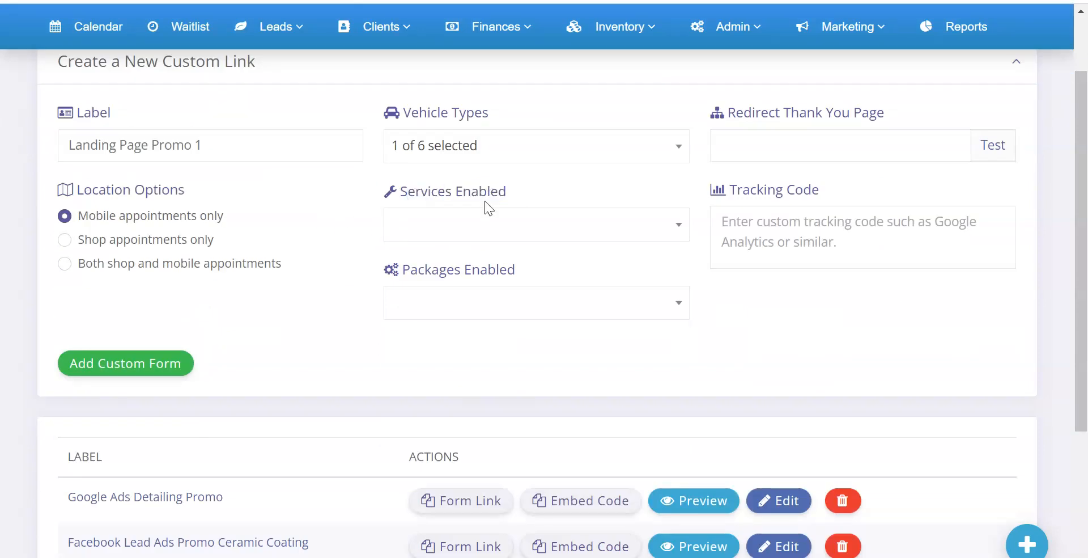
{"action": "left_click", "coordinate": [475, 231]}
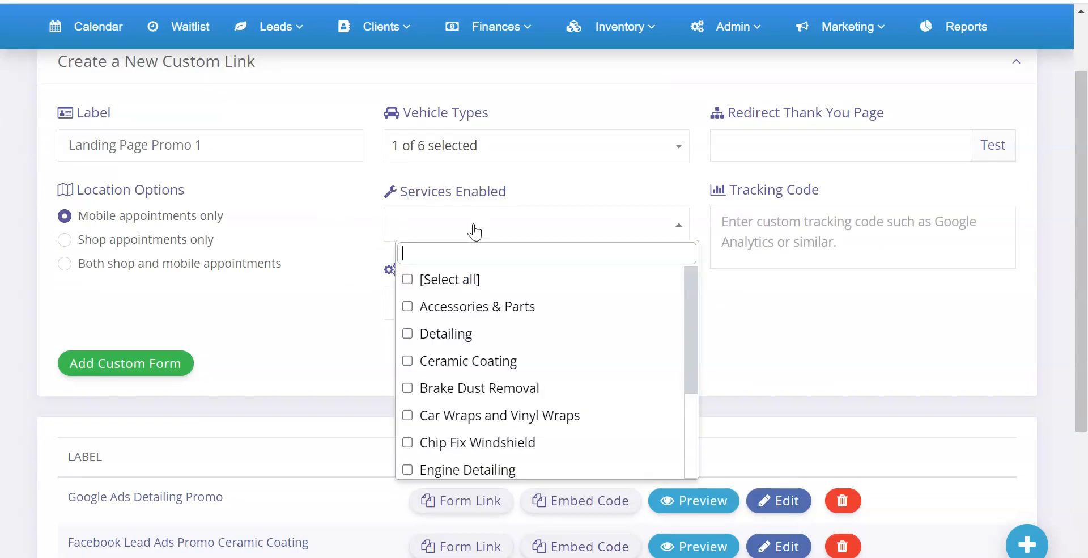
{"action": "left_click", "coordinate": [458, 338]}
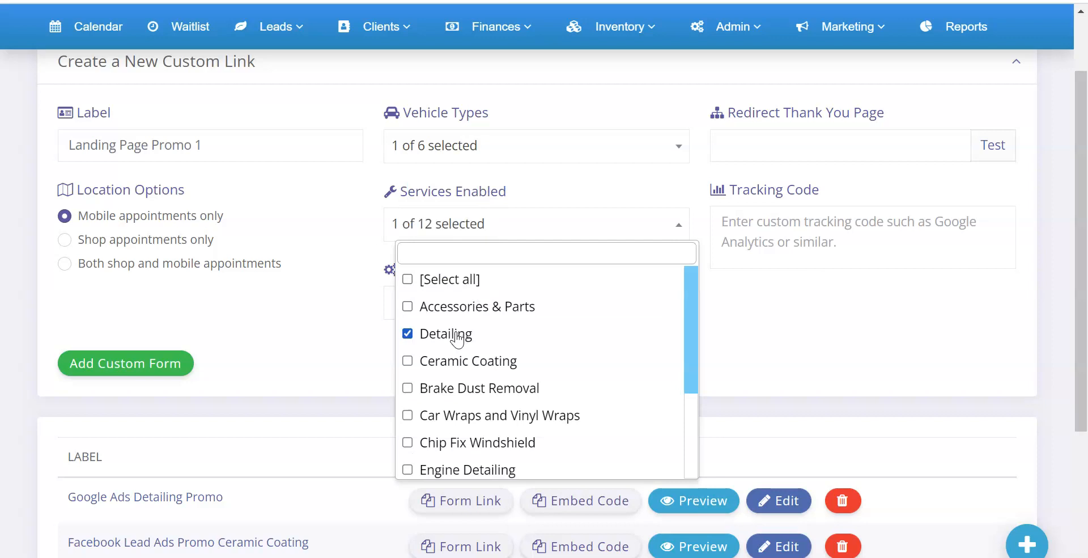
{"action": "left_click", "coordinate": [375, 310]}
Step: Enable the Standard package under Detailing for the new custom link
{"action": "left_click", "coordinate": [423, 309]}
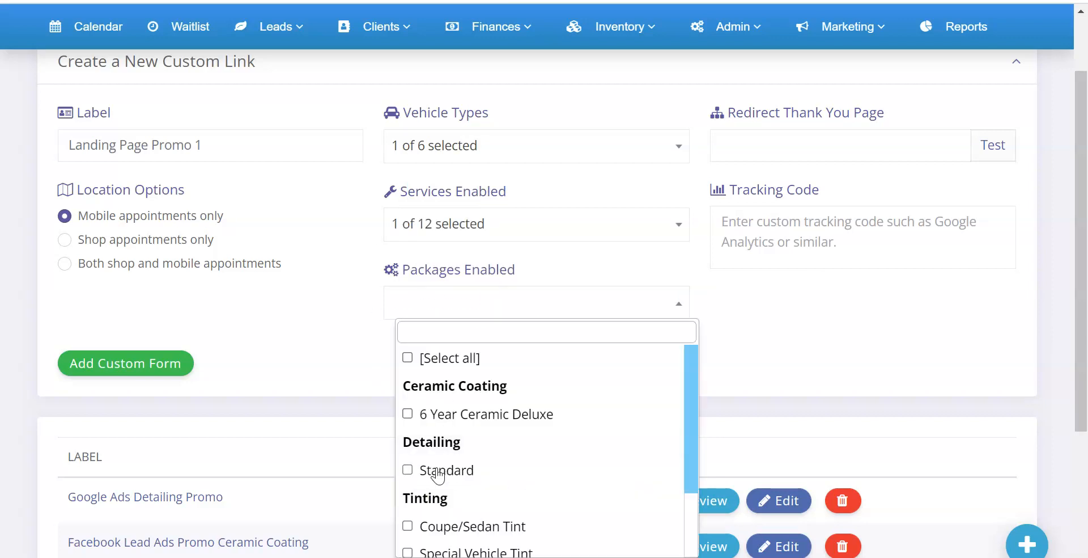
{"action": "left_click", "coordinate": [408, 470]}
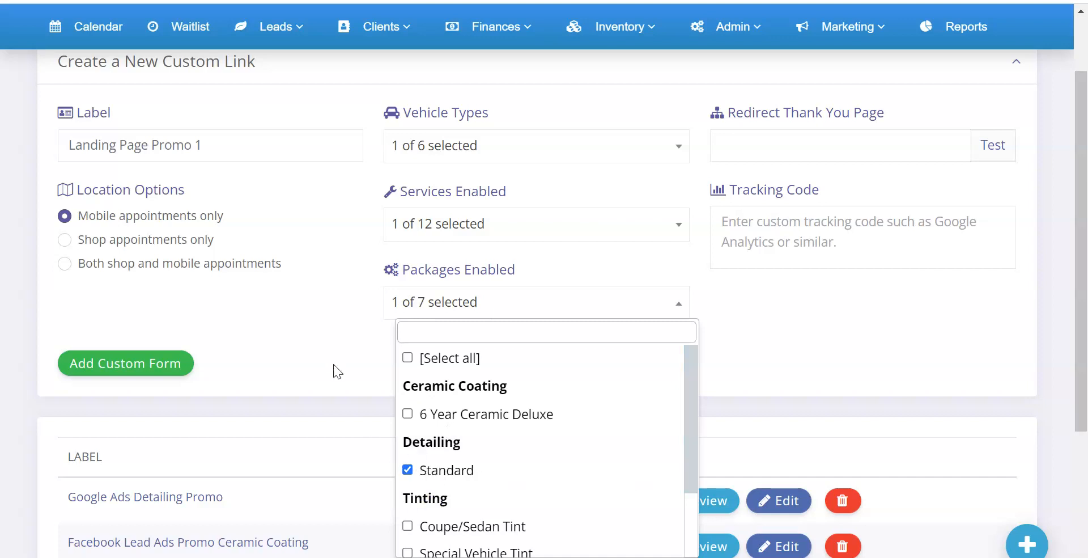
{"action": "left_click", "coordinate": [322, 336]}
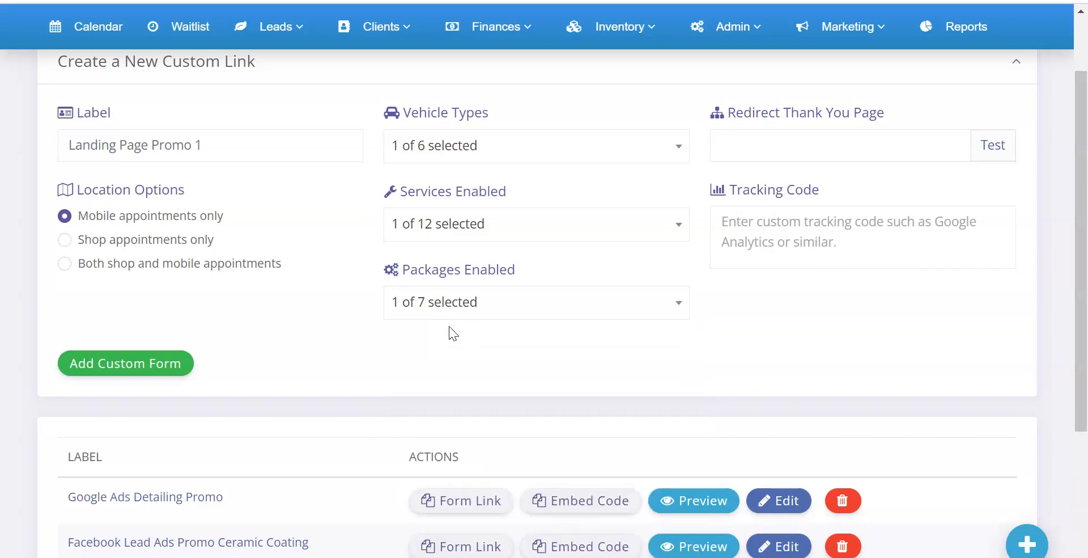
Step: Look at the Redirect Thank You Page and Tracking Code fields and collapse the new custom link form without adding it
{"action": "left_click", "coordinate": [755, 149]}
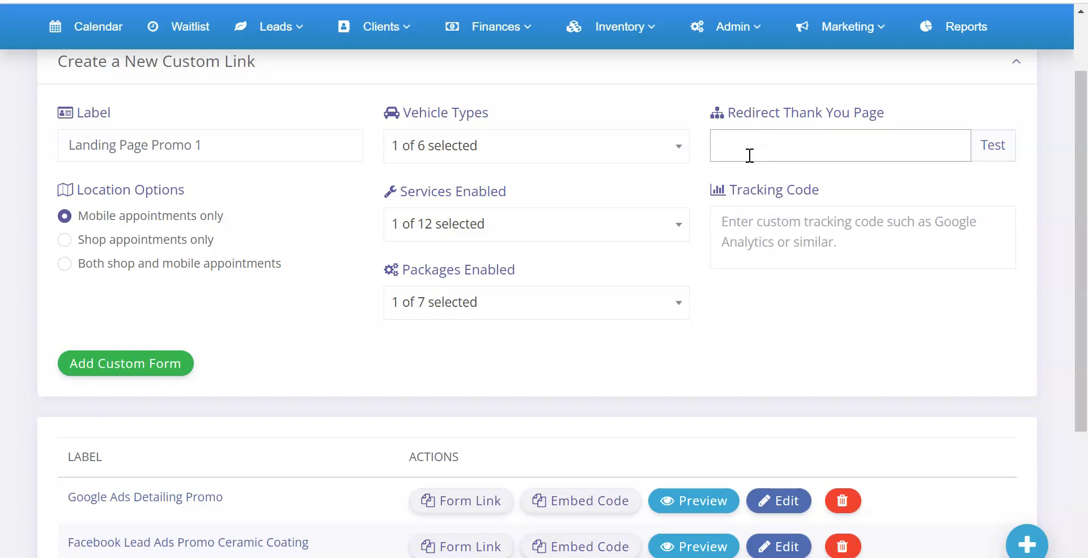
{"action": "left_click", "coordinate": [762, 238]}
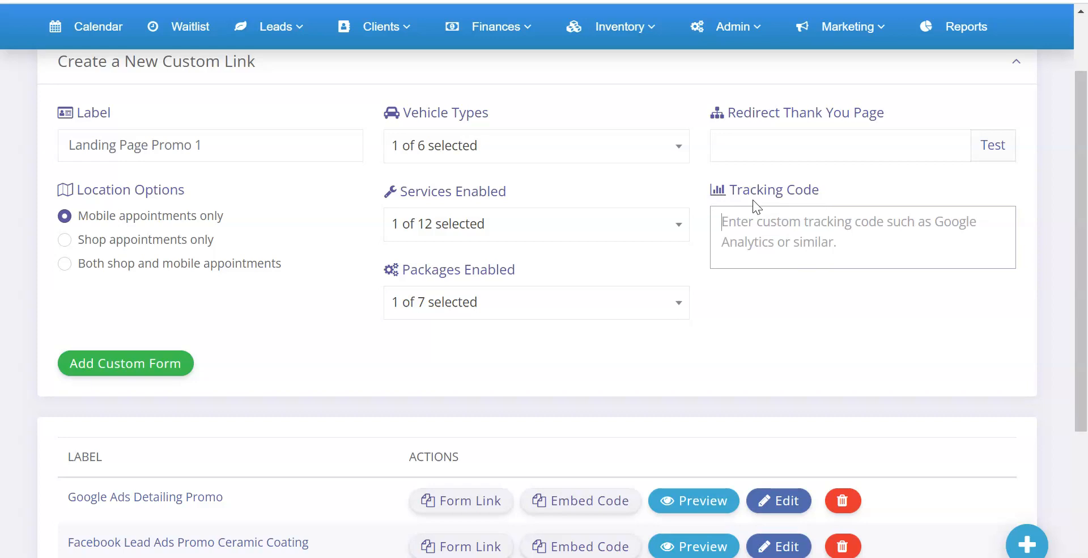
{"action": "left_click", "coordinate": [608, 75]}
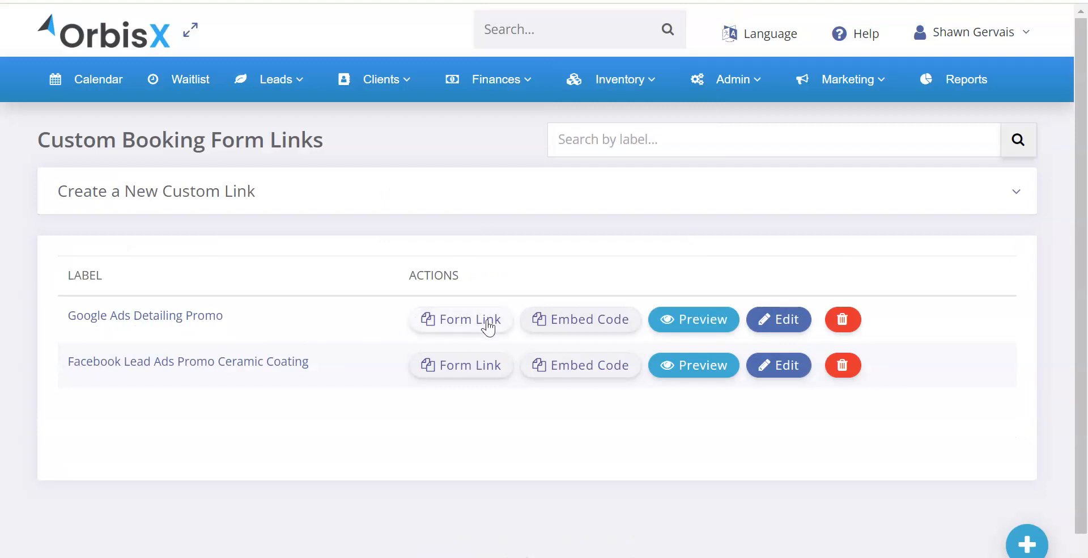
Step: Preview the Google Ads Detailing Promo booking form in a new browser tab
{"action": "right_click", "coordinate": [692, 327]}
{"action": "left_click", "coordinate": [711, 335]}
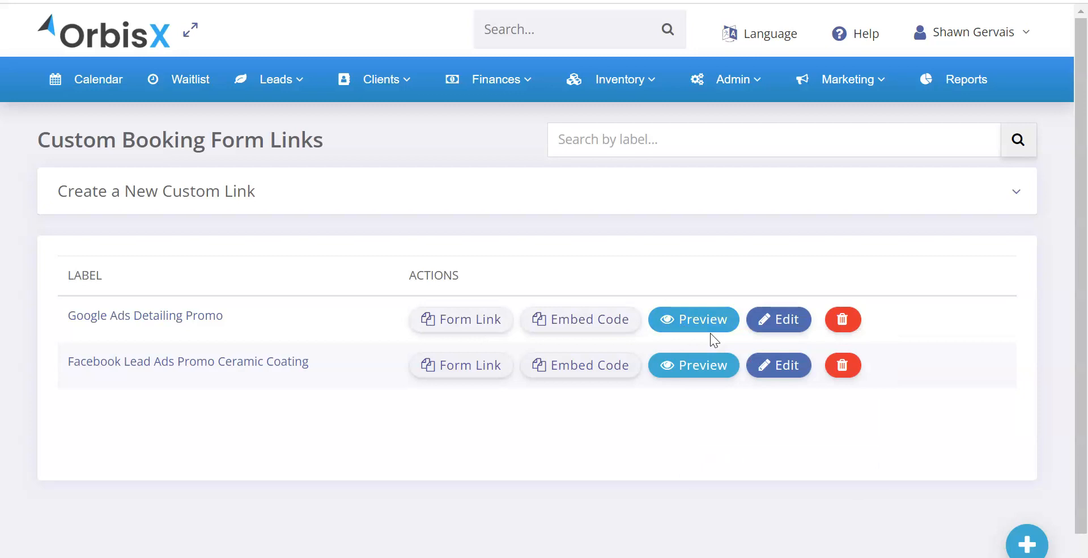
{"action": "left_click", "coordinate": [333, 0]}
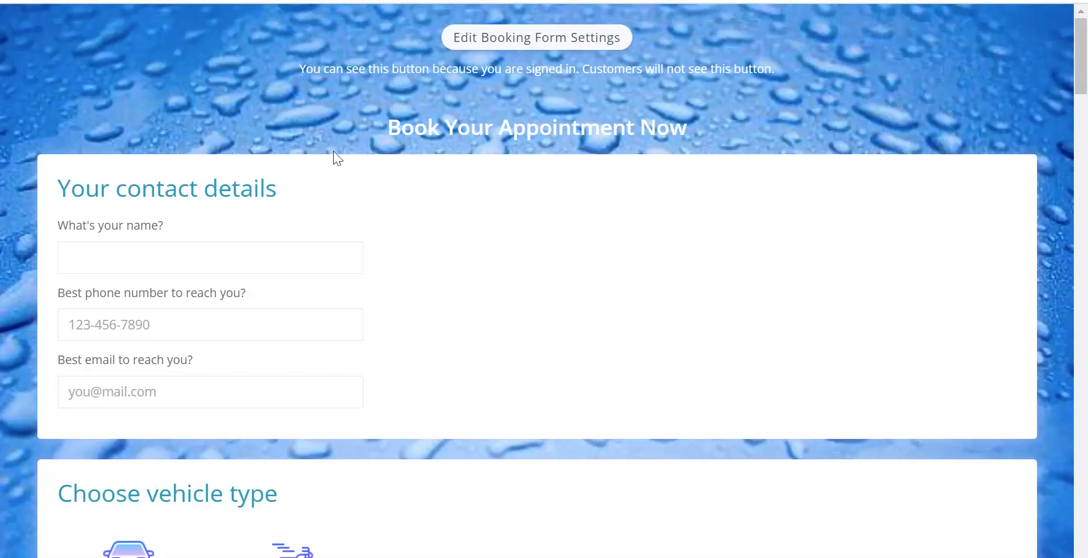
{"action": "scroll", "coordinate": [334, 151], "scroll_direction": "down", "scroll_amount": 3}
{"action": "scroll", "coordinate": [335, 150], "scroll_direction": "up", "scroll_amount": 3}
Step: Open the Booking Form Settings in a new browser tab and preview the default booking form
{"action": "left_click", "coordinate": [340, 1]}
{"action": "mouse_move", "coordinate": [728, 80]}
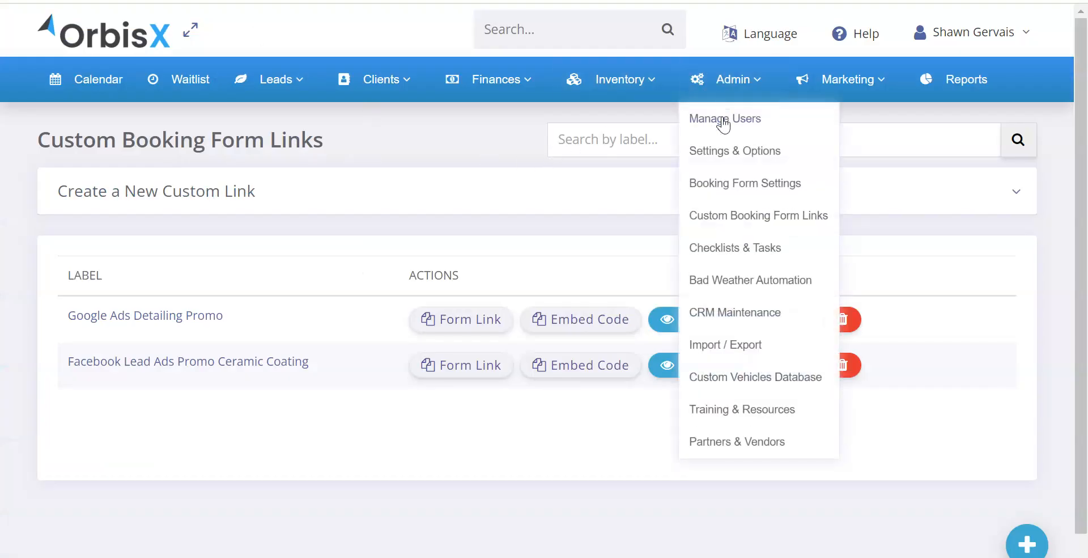
{"action": "right_click", "coordinate": [726, 185]}
{"action": "left_click", "coordinate": [748, 202]}
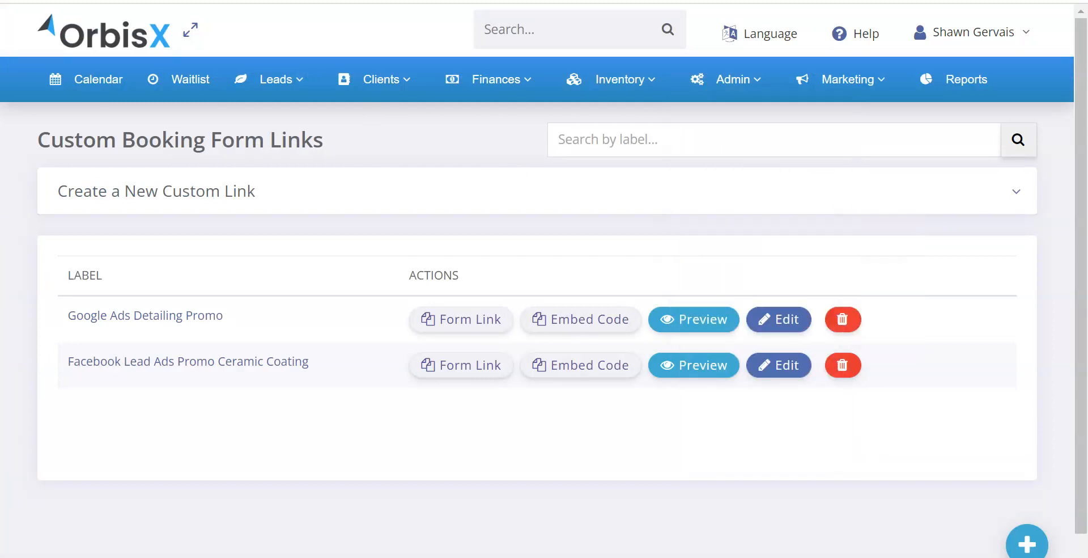
{"action": "left_click", "coordinate": [567, 1]}
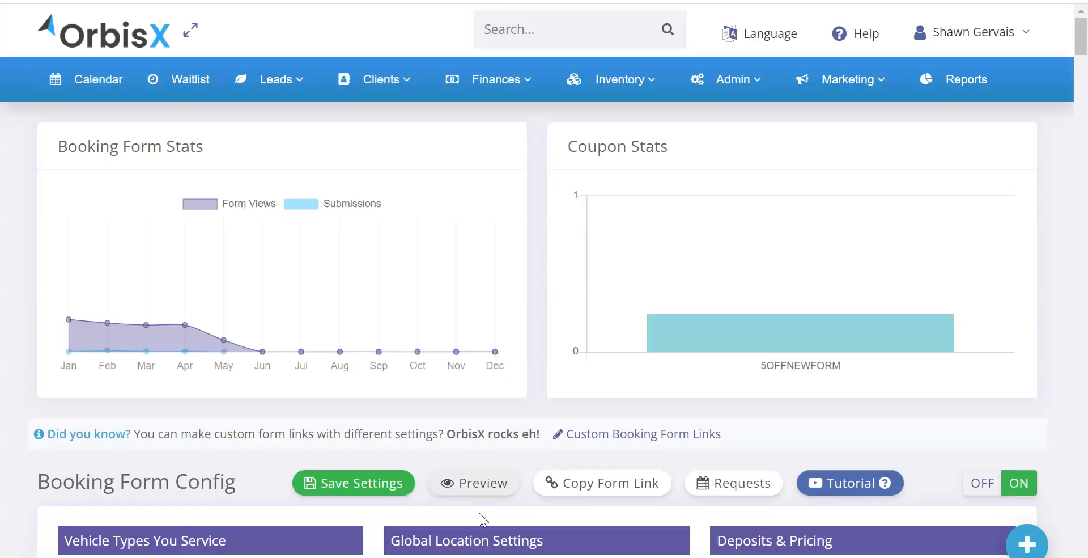
{"action": "left_click", "coordinate": [478, 487]}
Step: Review the default booking form's vehicle types, services, location choices and date section
{"action": "scroll", "coordinate": [444, 287], "scroll_direction": "down", "scroll_amount": 5}
{"action": "scroll", "coordinate": [583, 357], "scroll_direction": "down", "scroll_amount": 18}
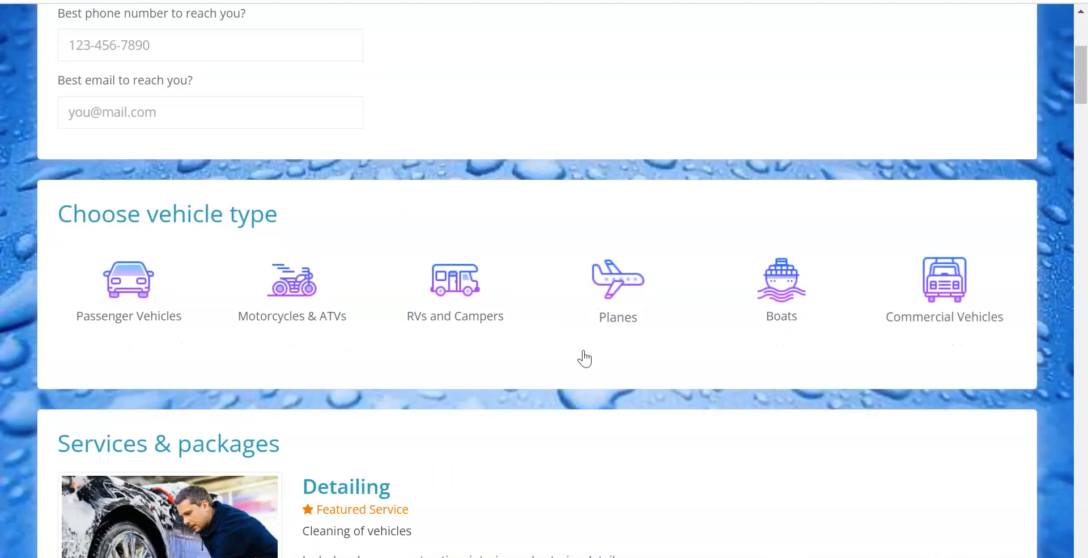
{"action": "scroll", "coordinate": [344, 276], "scroll_direction": "down", "scroll_amount": 20}
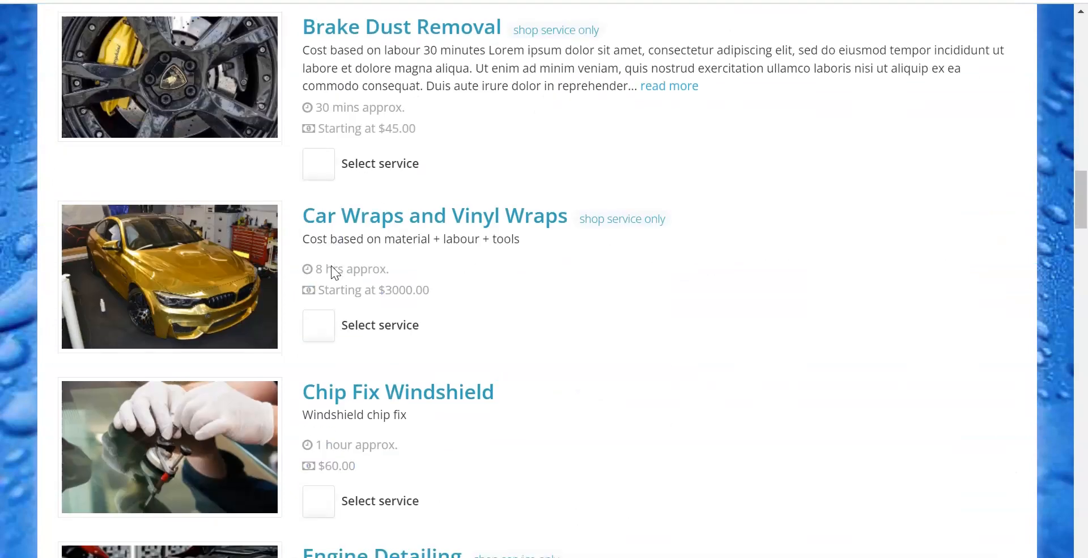
{"action": "scroll", "coordinate": [332, 266], "scroll_direction": "down", "scroll_amount": 8}
{"action": "scroll", "coordinate": [331, 265], "scroll_direction": "up", "scroll_amount": 15}
{"action": "scroll", "coordinate": [294, 261], "scroll_direction": "down", "scroll_amount": 15}
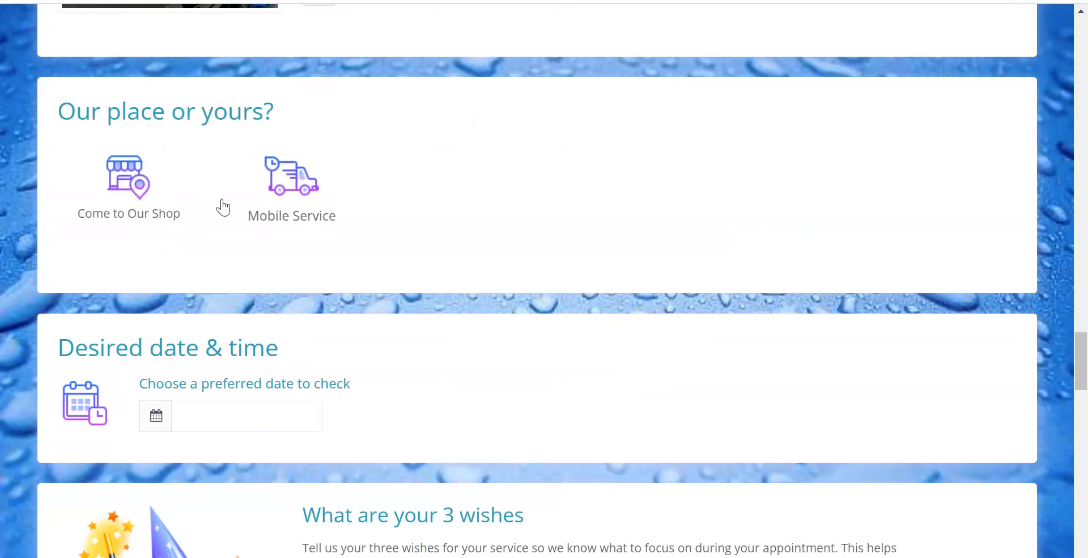
{"action": "scroll", "coordinate": [363, 227], "scroll_direction": "up", "scroll_amount": 6}
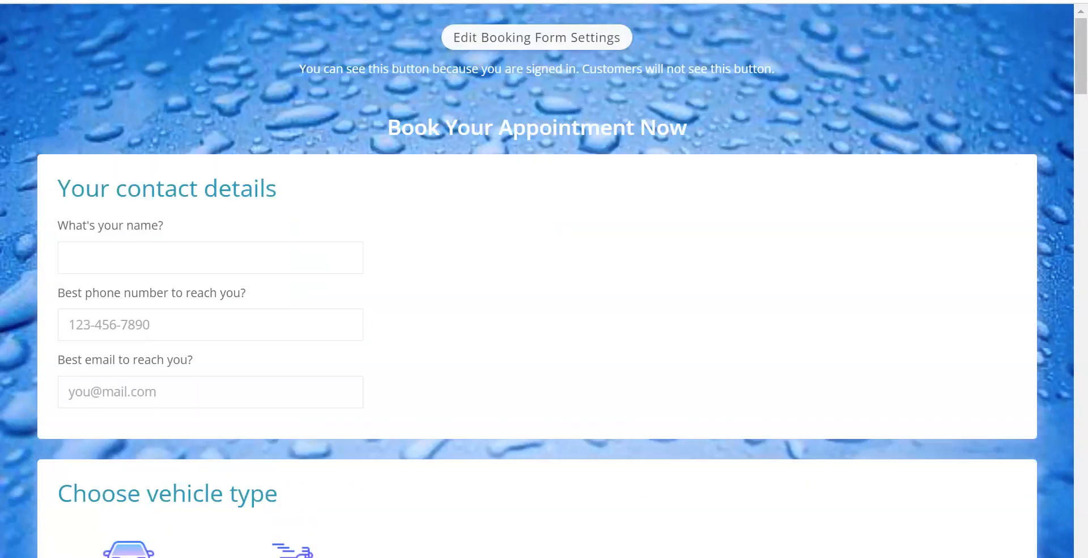
Step: Switch to the Google Ads Detailing Promo form, examine its vehicle types and services, and expand the Detailing packages
{"action": "scroll", "coordinate": [282, 181], "scroll_direction": "down", "scroll_amount": 6}
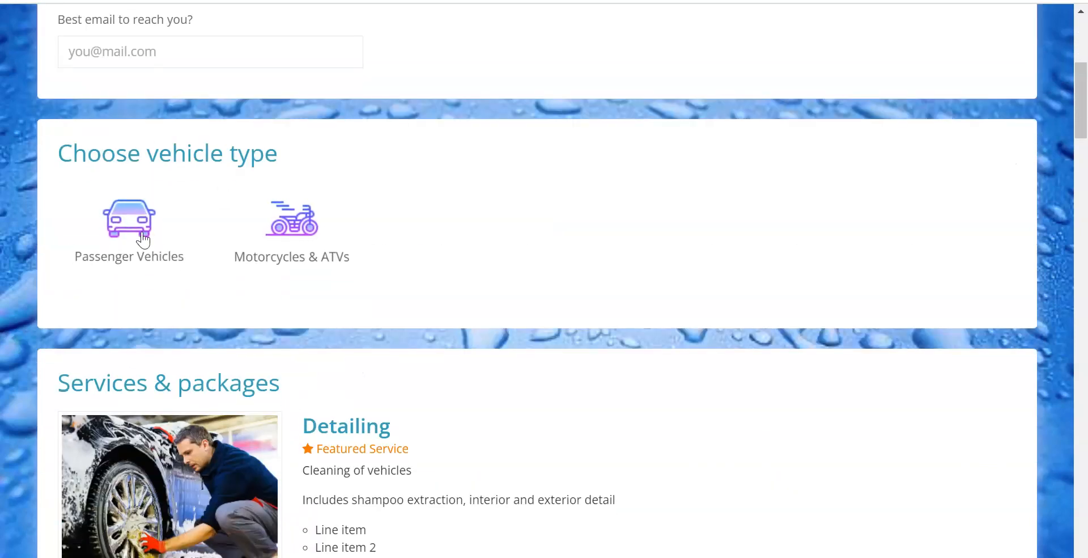
{"action": "scroll", "coordinate": [306, 236], "scroll_direction": "down", "scroll_amount": 5}
{"action": "scroll", "coordinate": [308, 244], "scroll_direction": "down", "scroll_amount": 1}
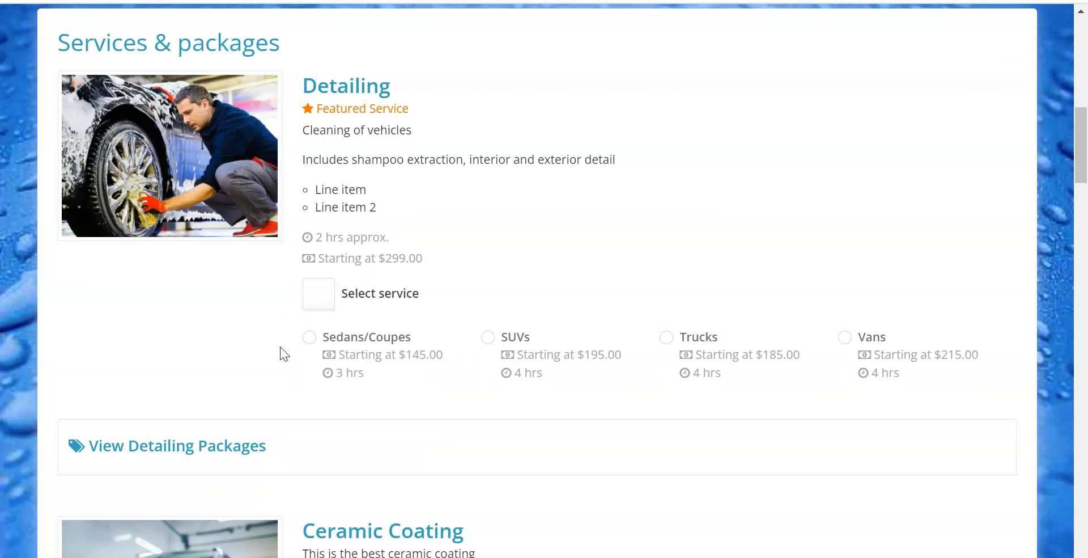
{"action": "scroll", "coordinate": [267, 354], "scroll_direction": "down", "scroll_amount": 1}
{"action": "left_click", "coordinate": [254, 357]}
{"action": "scroll", "coordinate": [250, 343], "scroll_direction": "down", "scroll_amount": 2}
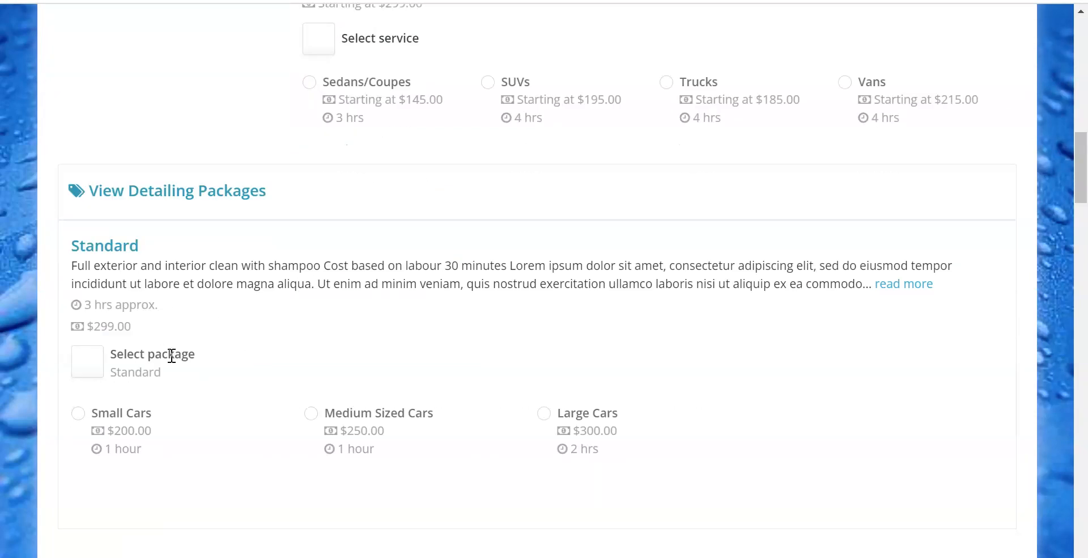
{"action": "scroll", "coordinate": [197, 201], "scroll_direction": "down", "scroll_amount": 3}
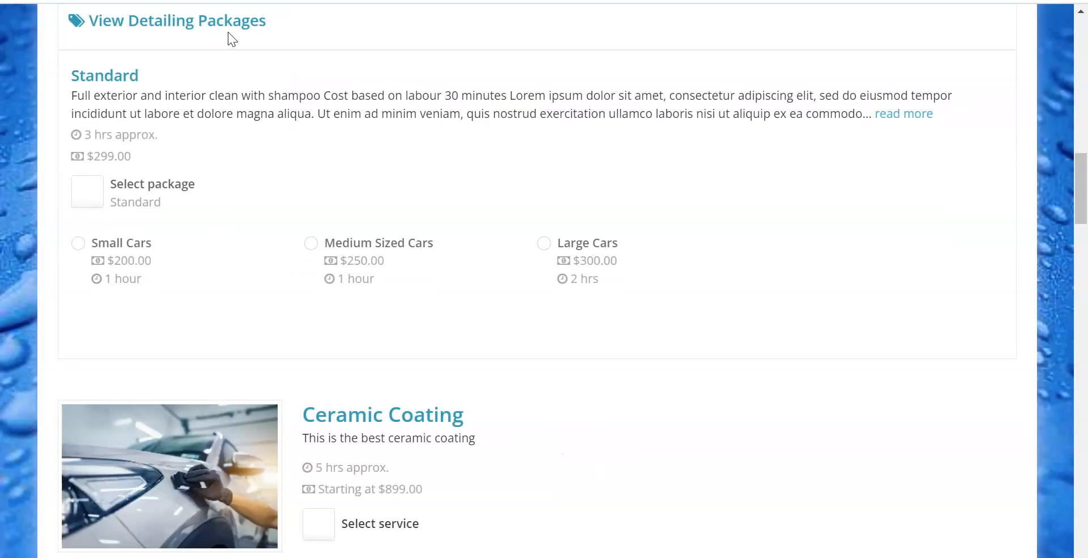
Step: Expand the Ceramic Coating packages on the custom form to examine them, and collapse them again
{"action": "scroll", "coordinate": [391, 405], "scroll_direction": "down", "scroll_amount": 3}
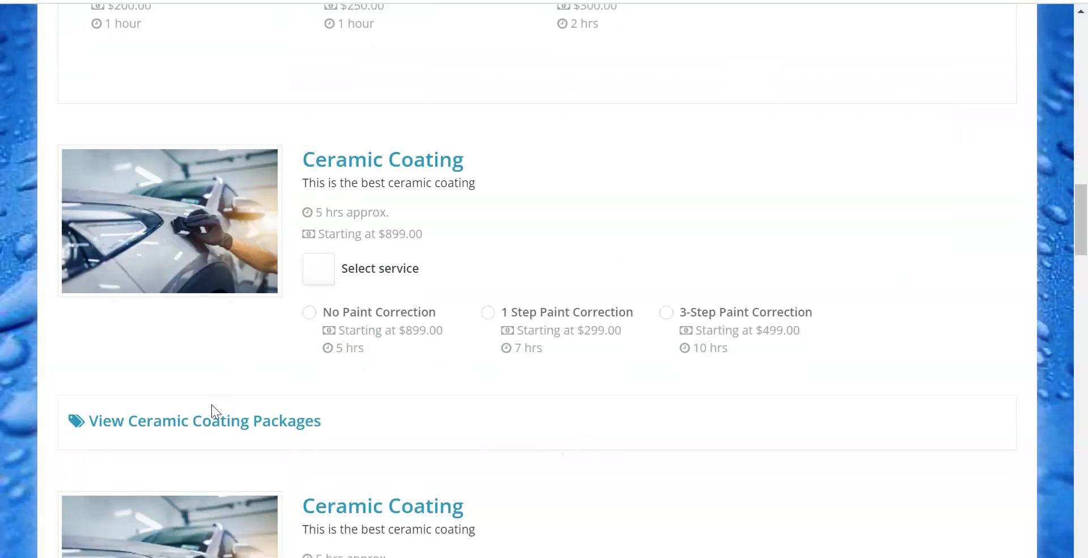
{"action": "left_click", "coordinate": [210, 435]}
{"action": "scroll", "coordinate": [258, 267], "scroll_direction": "down", "scroll_amount": 3}
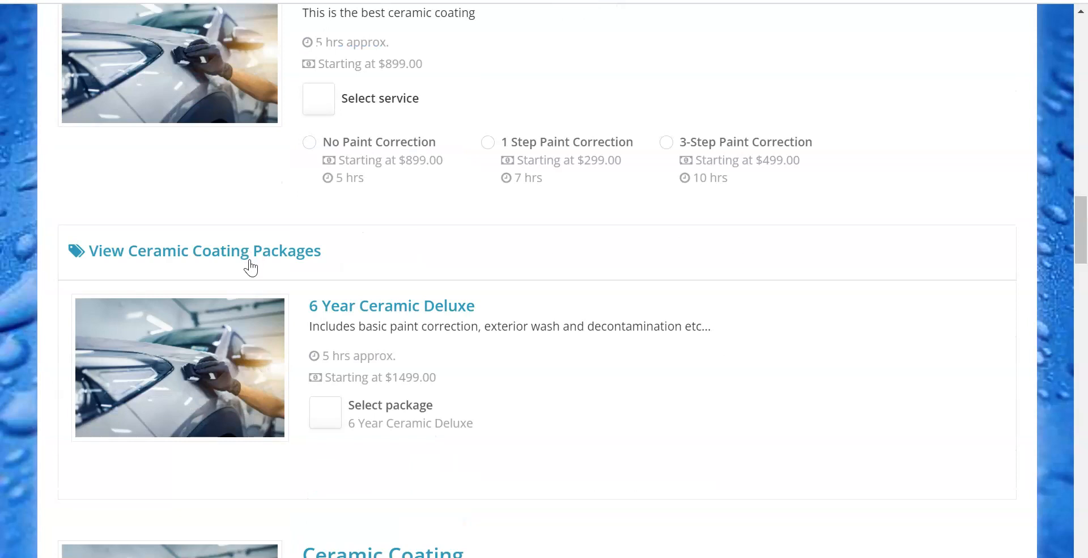
{"action": "left_click", "coordinate": [250, 259]}
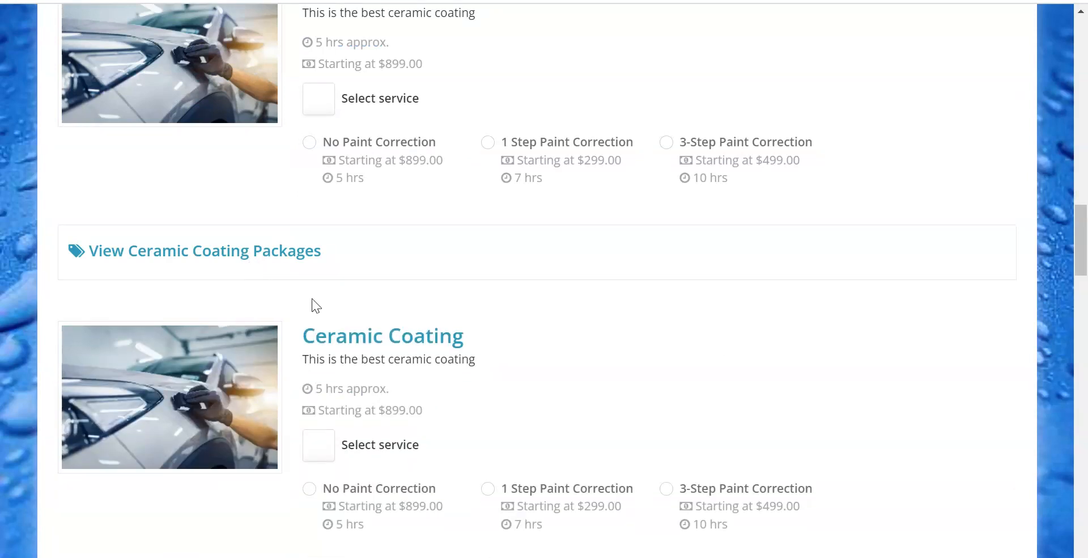
{"action": "scroll", "coordinate": [315, 307], "scroll_direction": "up", "scroll_amount": 2}
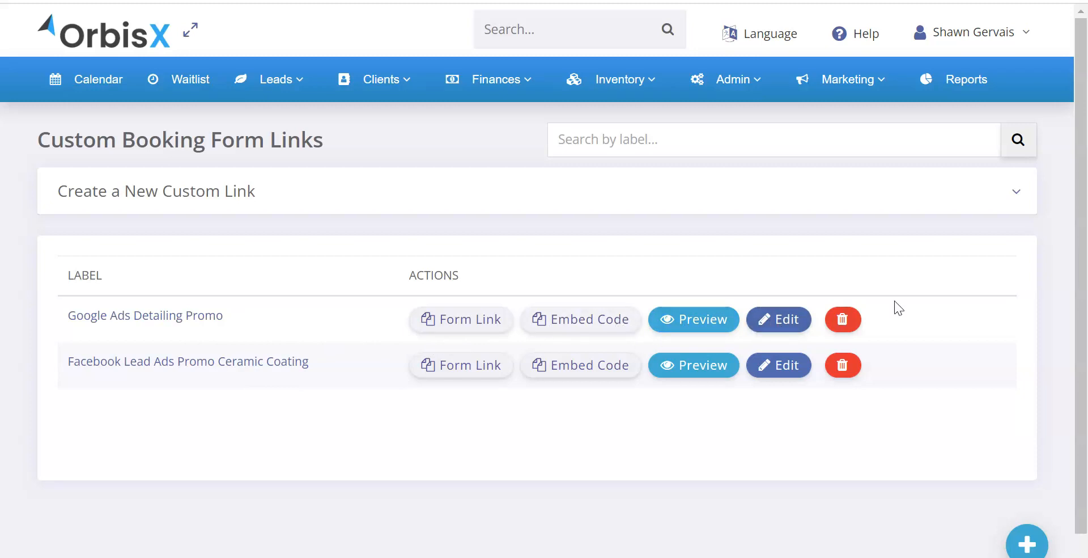
Step: Return to the custom links list, bring up the deletion confirmation for Google Ads Detailing Promo and cancel it
{"action": "left_click_drag", "start_coordinate": [233, 315], "coordinate": [67, 317]}
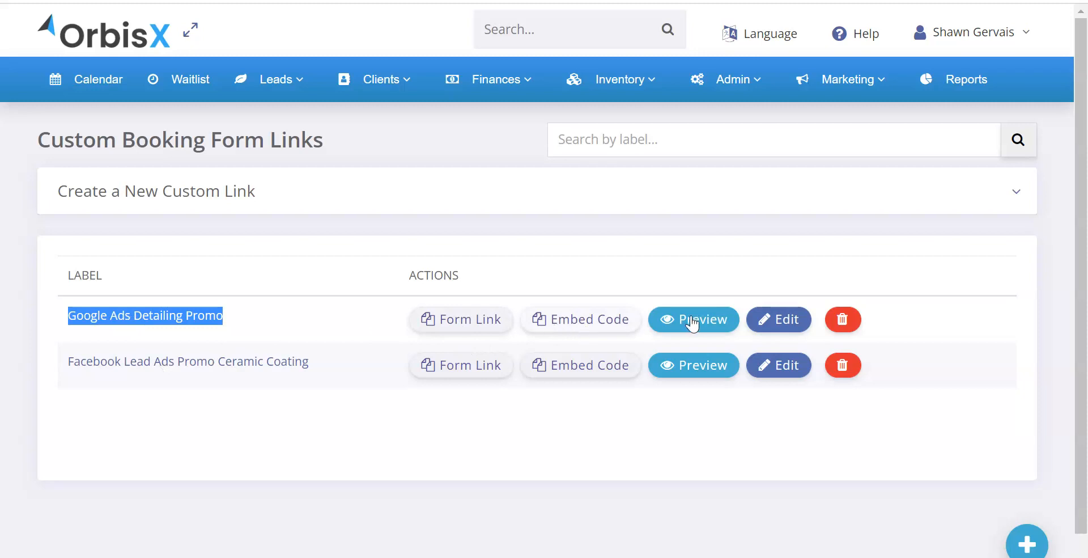
{"action": "left_click", "coordinate": [844, 321]}
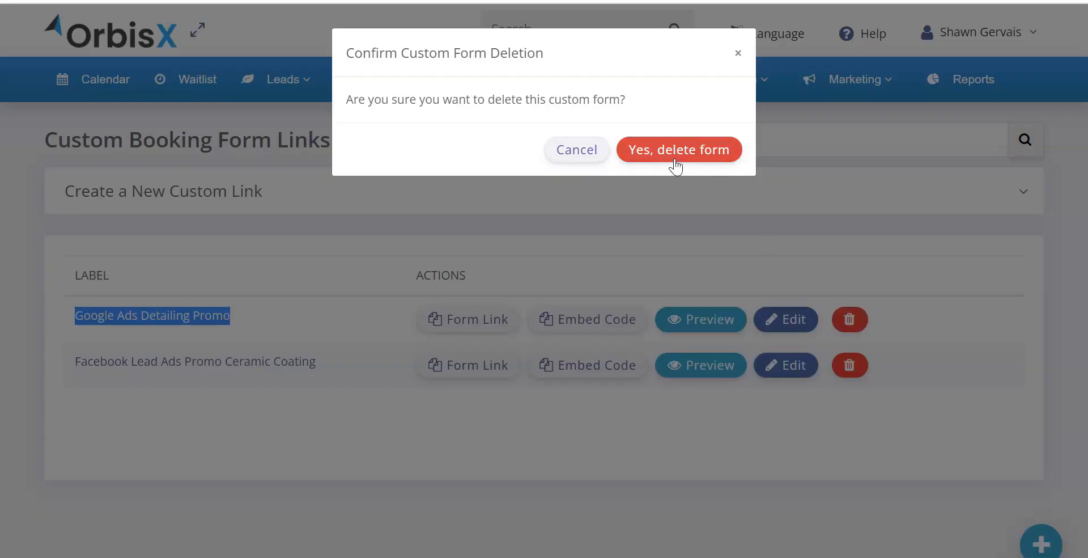
{"action": "left_click", "coordinate": [578, 152]}
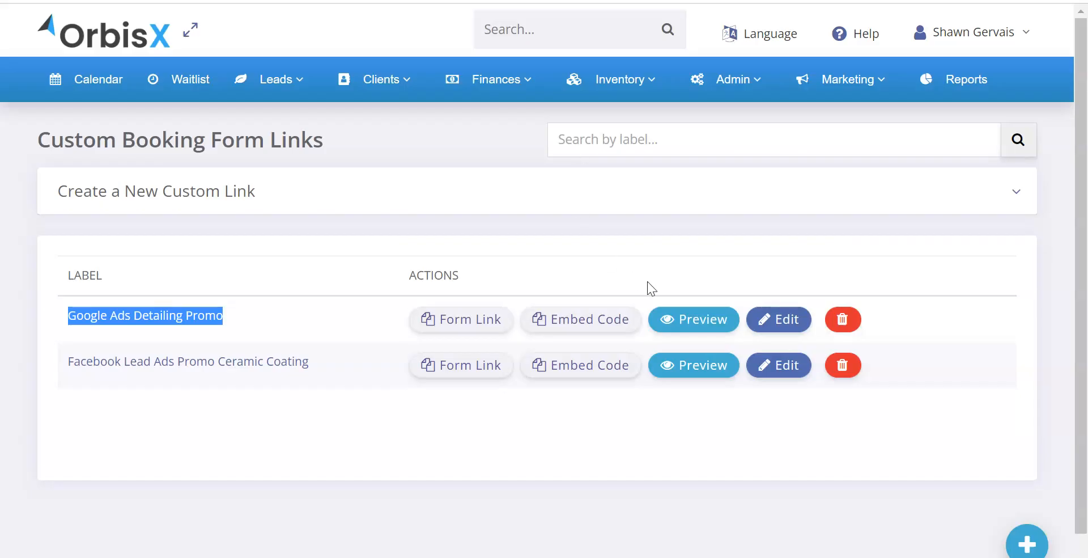
{"action": "left_click", "coordinate": [576, 199]}
{"action": "left_click", "coordinate": [600, 196]}
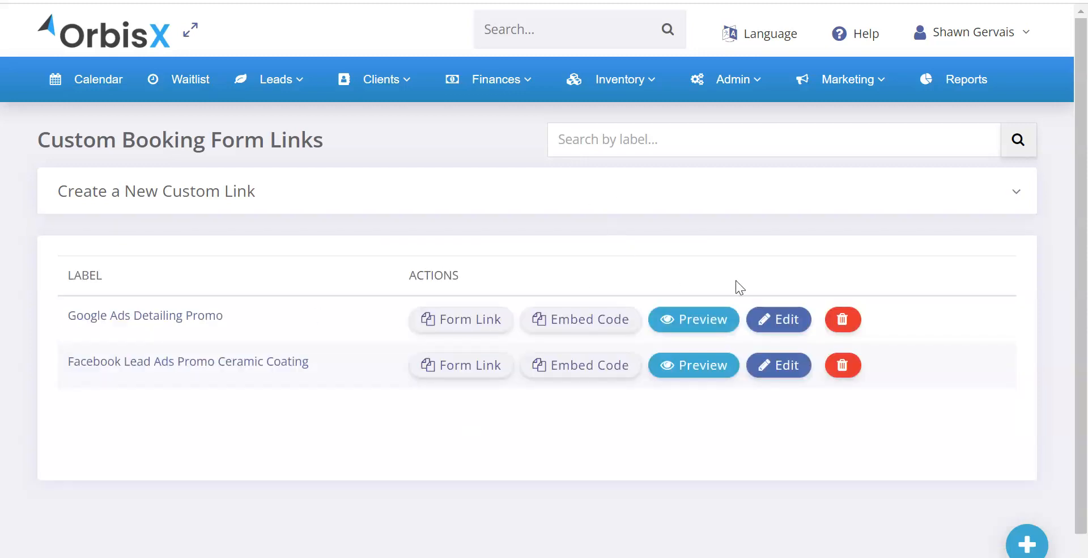
Step: Open the Google Ads Detailing Promo link for editing and review its settings
{"action": "left_click", "coordinate": [788, 321]}
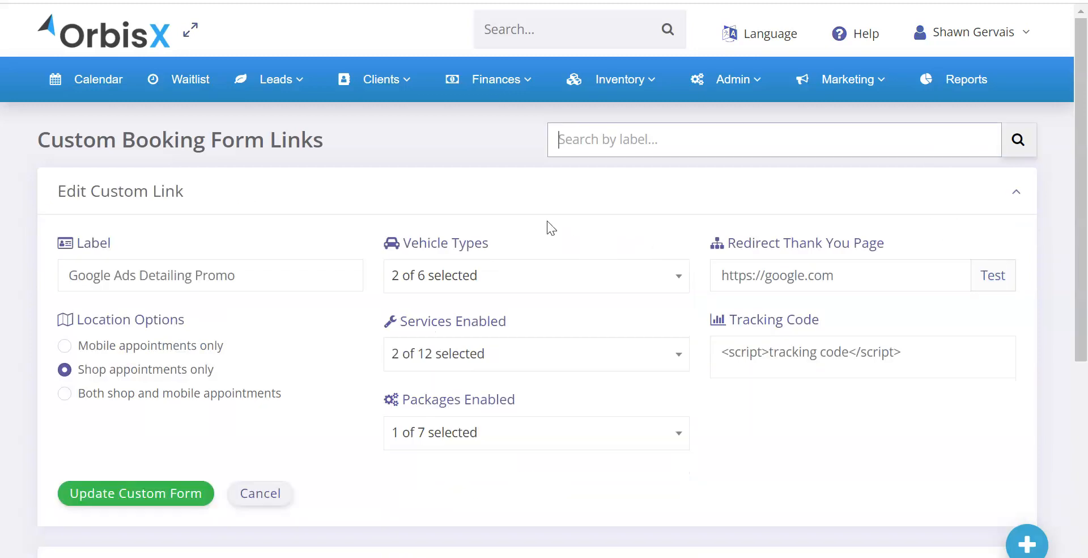
{"action": "scroll", "coordinate": [247, 326], "scroll_direction": "down", "scroll_amount": 5}
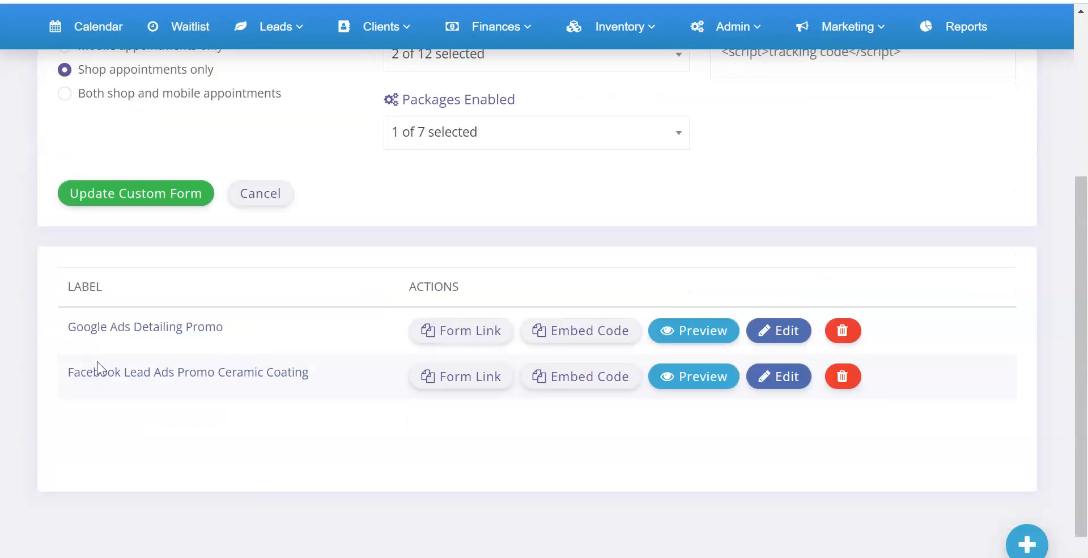
{"action": "scroll", "coordinate": [280, 308], "scroll_direction": "up", "scroll_amount": 5}
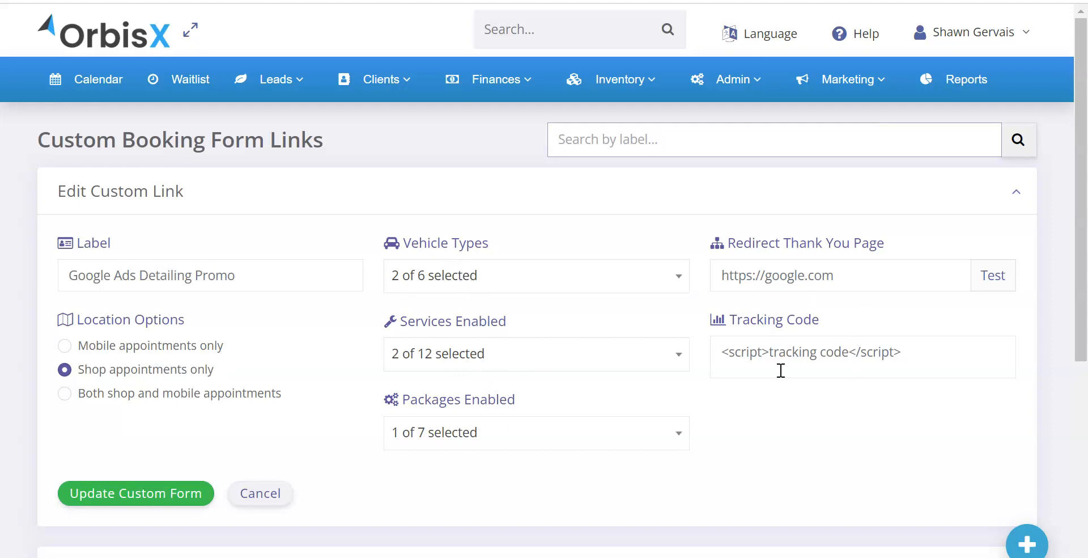
{"action": "scroll", "coordinate": [511, 329], "scroll_direction": "down", "scroll_amount": 4}
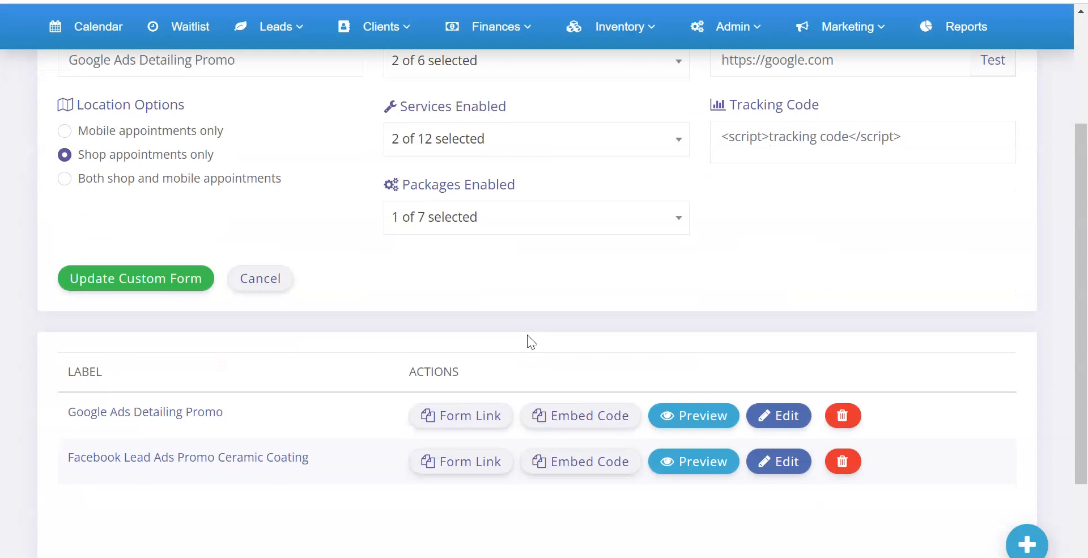
Step: Copy the form link of Google Ads Detailing Promo, paste it into an empty Notepad document and return to the browser
{"action": "scroll", "coordinate": [527, 340], "scroll_direction": "down", "scroll_amount": 2}
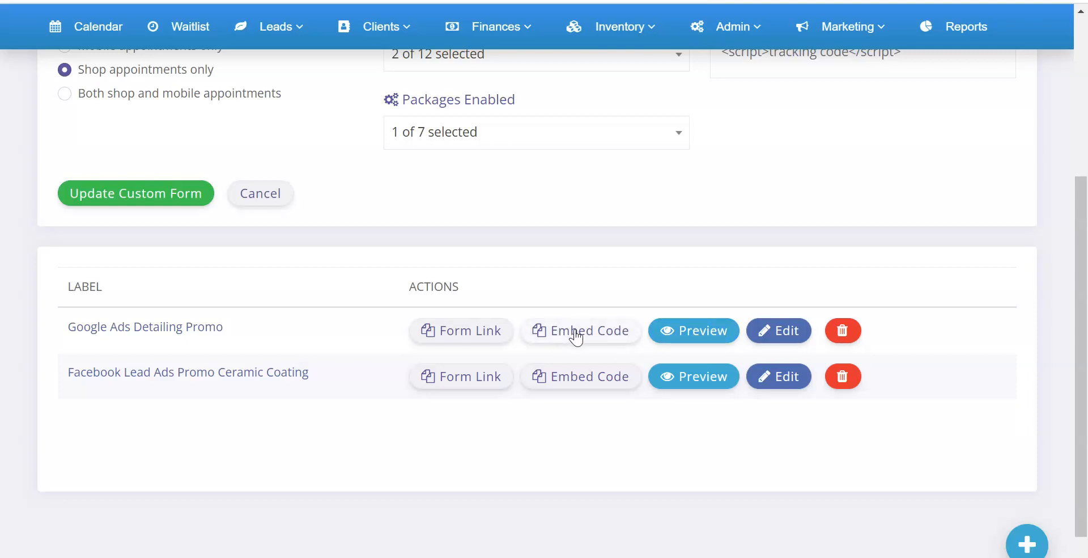
{"action": "left_click", "coordinate": [467, 332]}
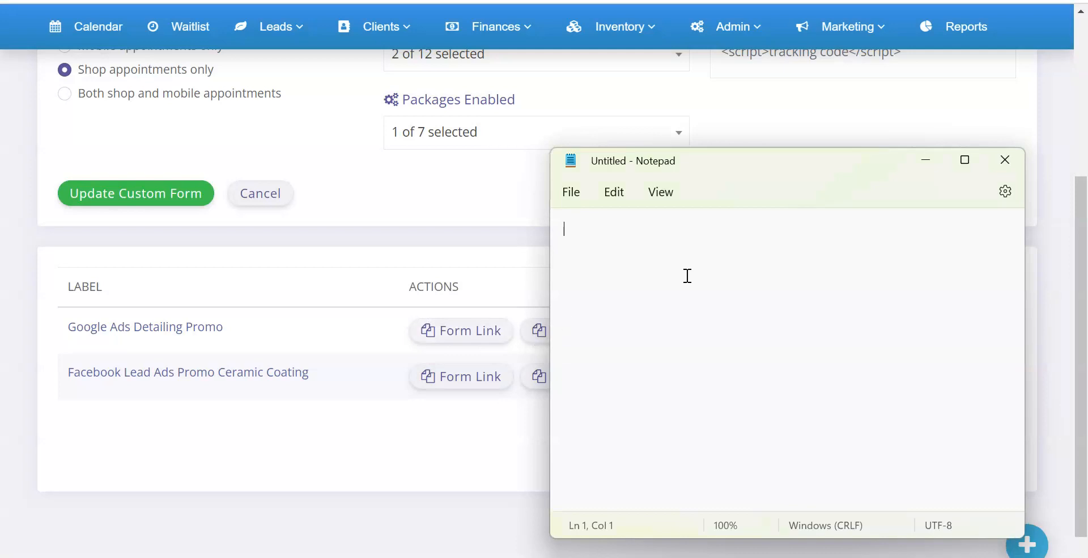
{"action": "type", "text": "https://orbisx.ca/app/booknowCustom/VSSSV/VSSSV"}
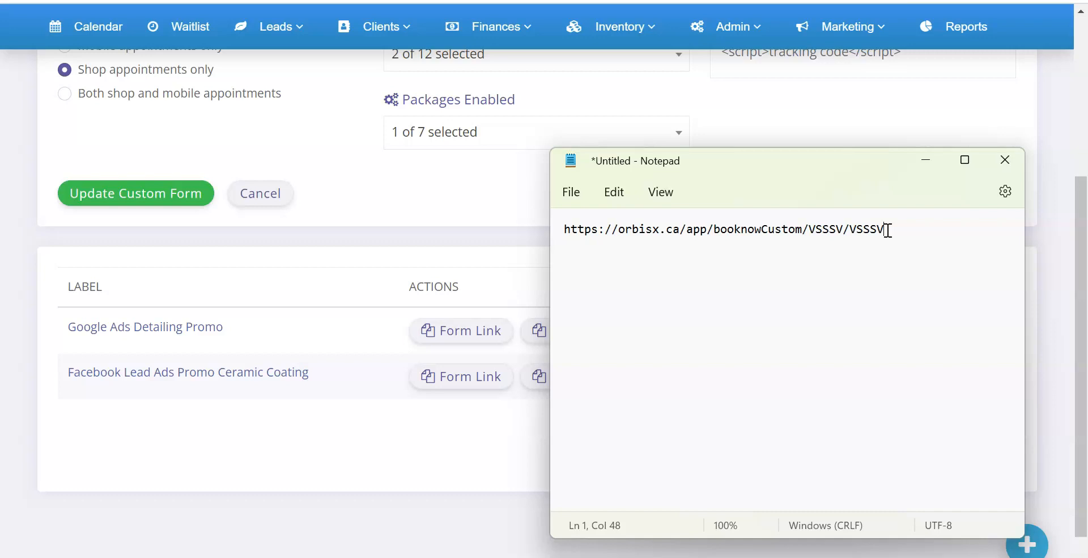
{"action": "left_click", "coordinate": [409, 292]}
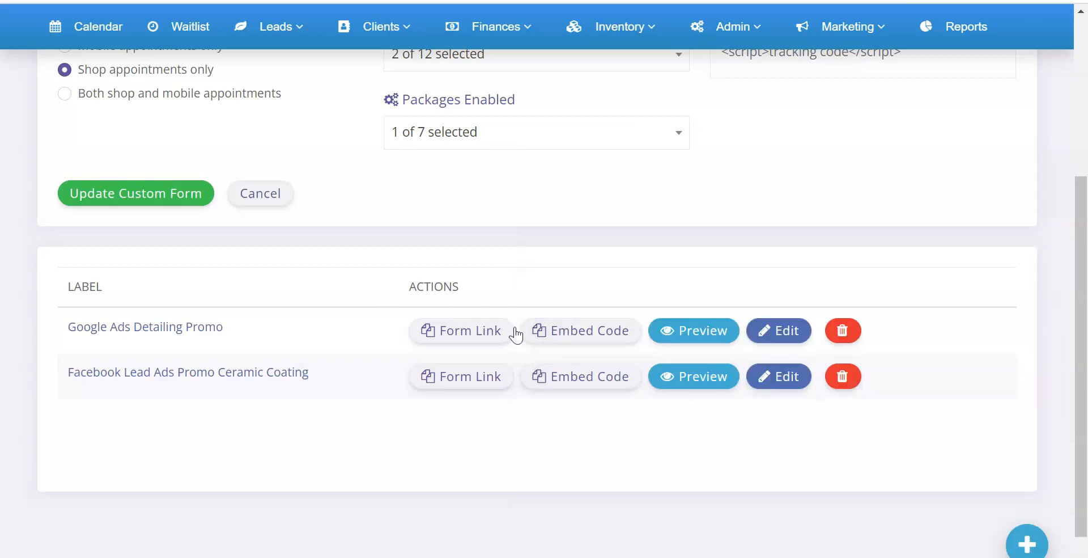
Step: Copy the Google Ads Detailing Promo embed code, replace the Notepad contents with it and return to the browser
{"action": "left_click", "coordinate": [574, 333]}
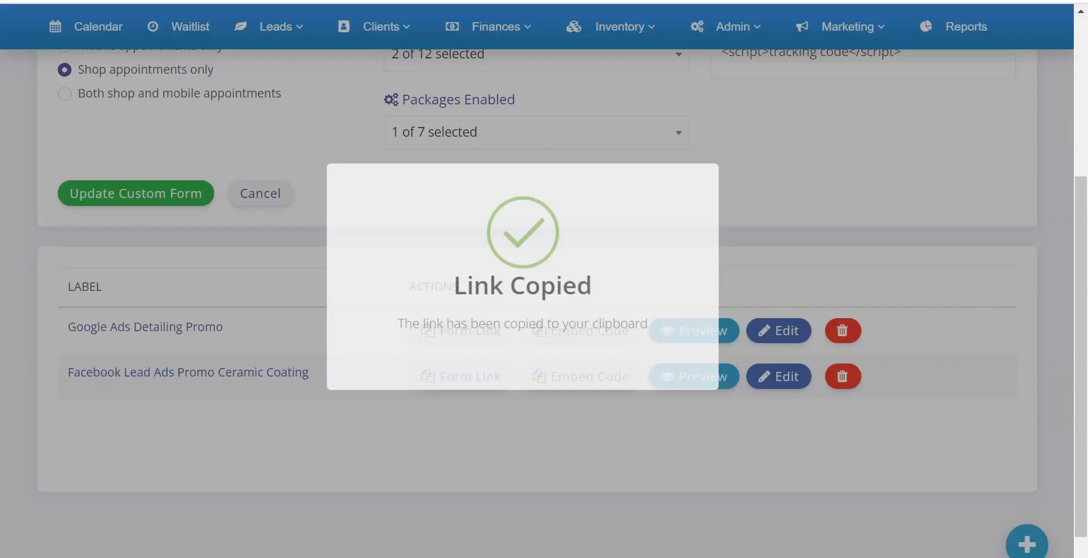
{"action": "key", "text": "alt+Tab"}
{"action": "key", "text": "ctrl+a"}
{"action": "key", "text": "BackSpace"}
{"action": "type", "text": "<iframe src=\"https://orbisx.ca/app/booknowCustom/VSSSV/VSSSV\" style=\"border:0px #ffffff none; max-width:2000px;\" name=\"OrbisXbookingForm\" id=\"OrbisXbookingForm\" scrolling=\"no\" frameborder=\"0\" marginheight=\"0px\" marginwidth=\"0px\" height=\"3000px\" width=\"100%\" allowfullscreen></iframe><script>window.onmessage=(e)=>{if(e.data.hasOwnProperty(\"frameHeight\")){document.getElementById(\"OrbisXbookingForm\").style.height=`${e.data.frameHeight + 30}px`;}};</script>"}
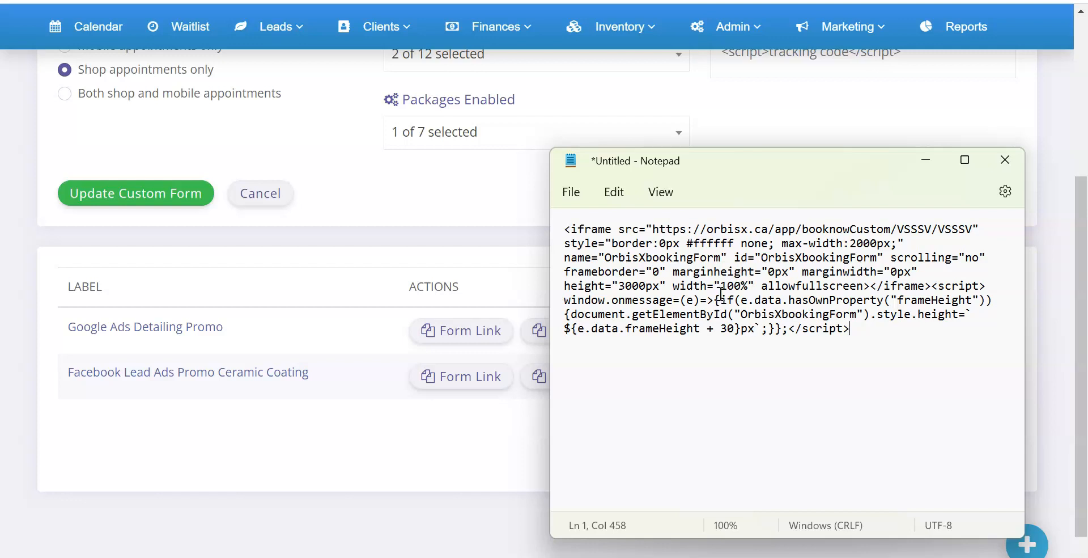
{"action": "left_click", "coordinate": [352, 280]}
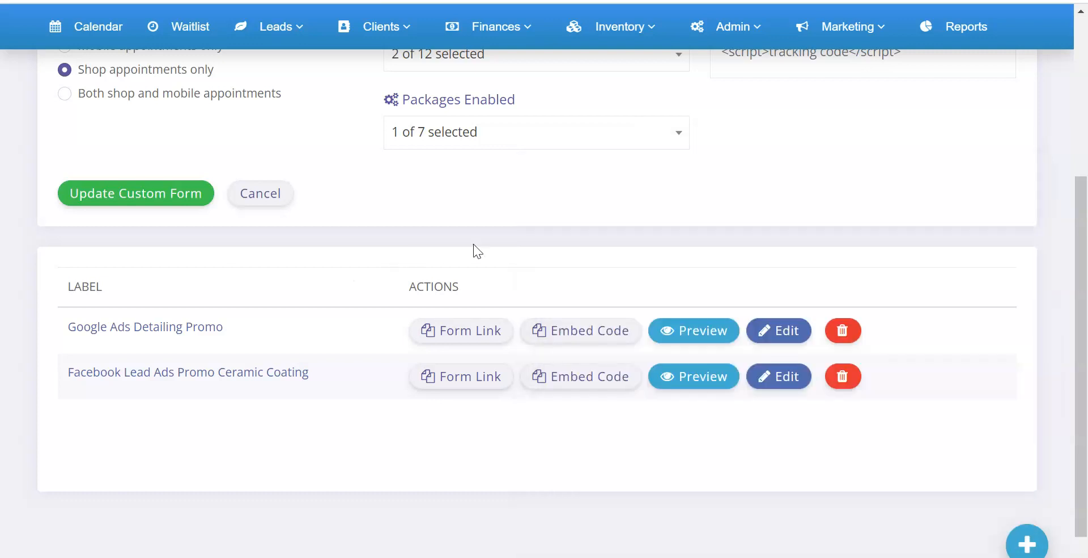
Step: Look through the services that can be enabled for the Google Ads Detailing Promo link and close the list
{"action": "scroll", "coordinate": [318, 243], "scroll_direction": "up", "scroll_amount": 2}
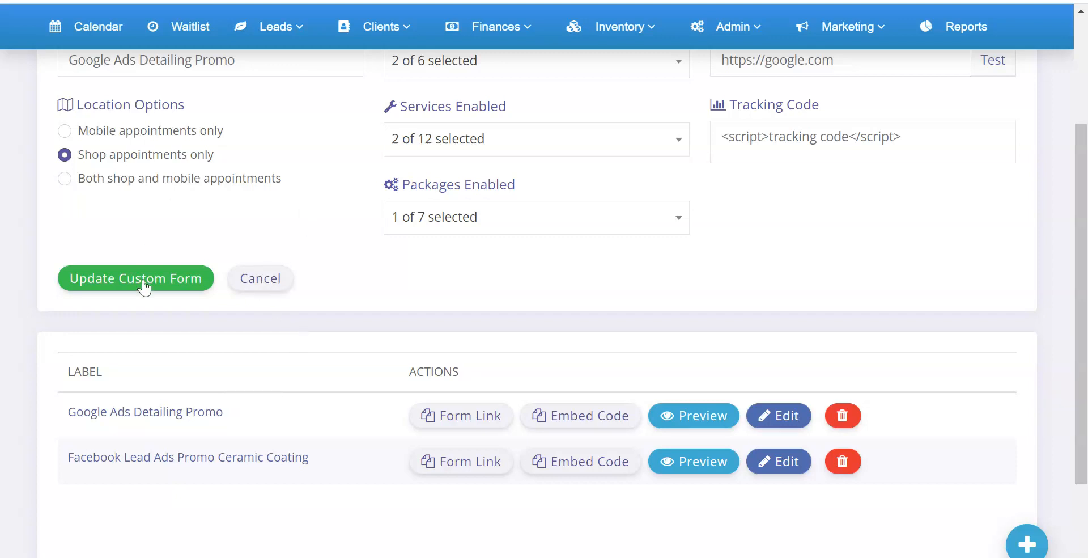
{"action": "left_click", "coordinate": [461, 147]}
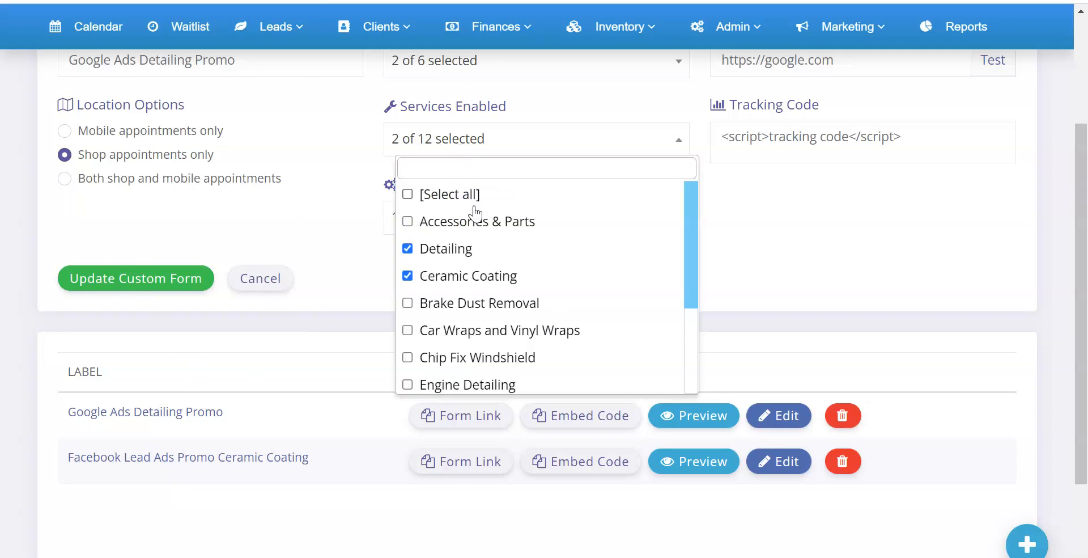
{"action": "scroll", "coordinate": [448, 244], "scroll_direction": "down", "scroll_amount": 1}
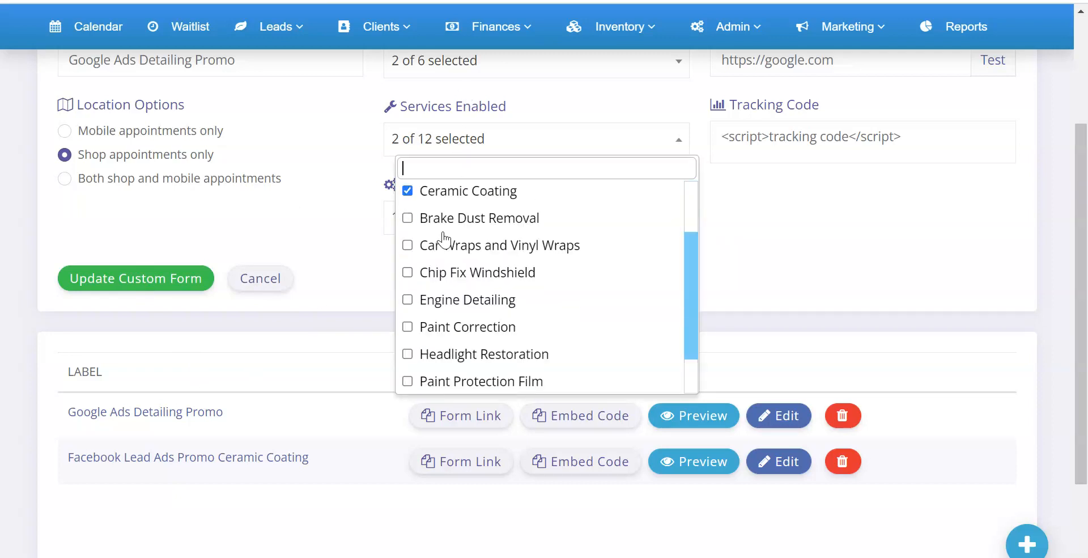
{"action": "scroll", "coordinate": [450, 244], "scroll_direction": "up", "scroll_amount": 1}
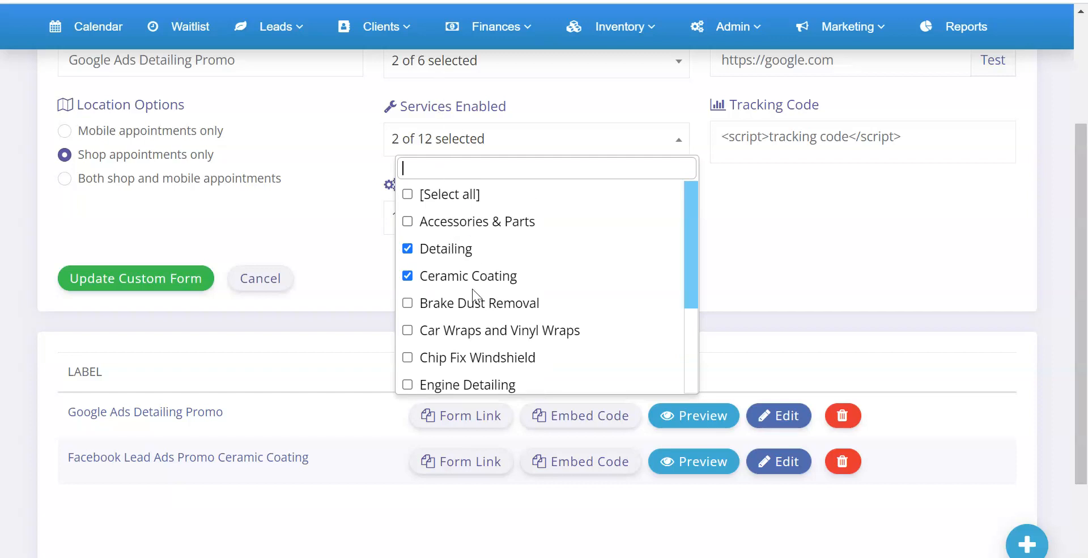
{"action": "scroll", "coordinate": [471, 170], "scroll_direction": "up", "scroll_amount": 4}
{"action": "scroll", "coordinate": [431, 280], "scroll_direction": "down", "scroll_amount": 4}
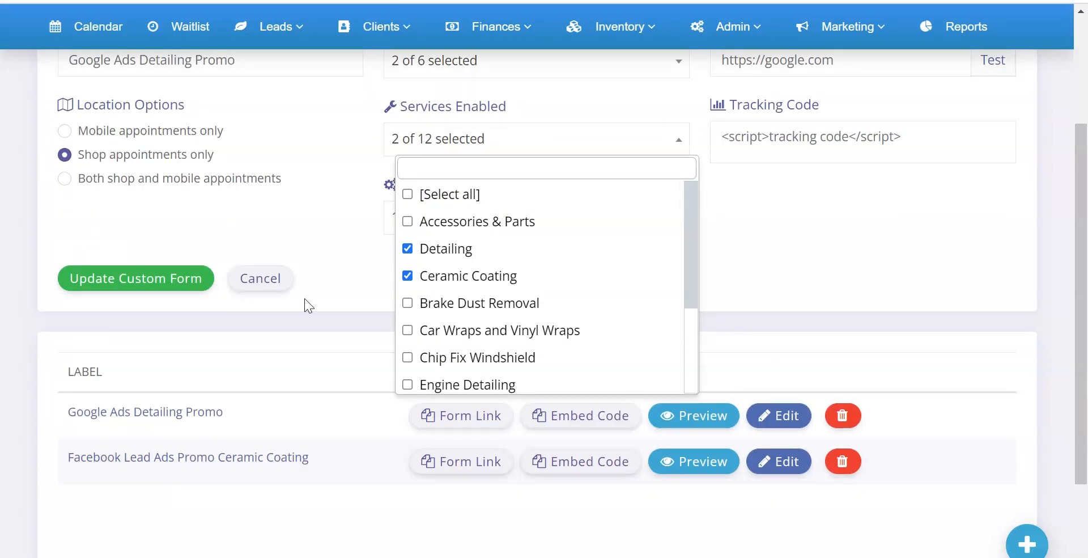
{"action": "left_click", "coordinate": [321, 261]}
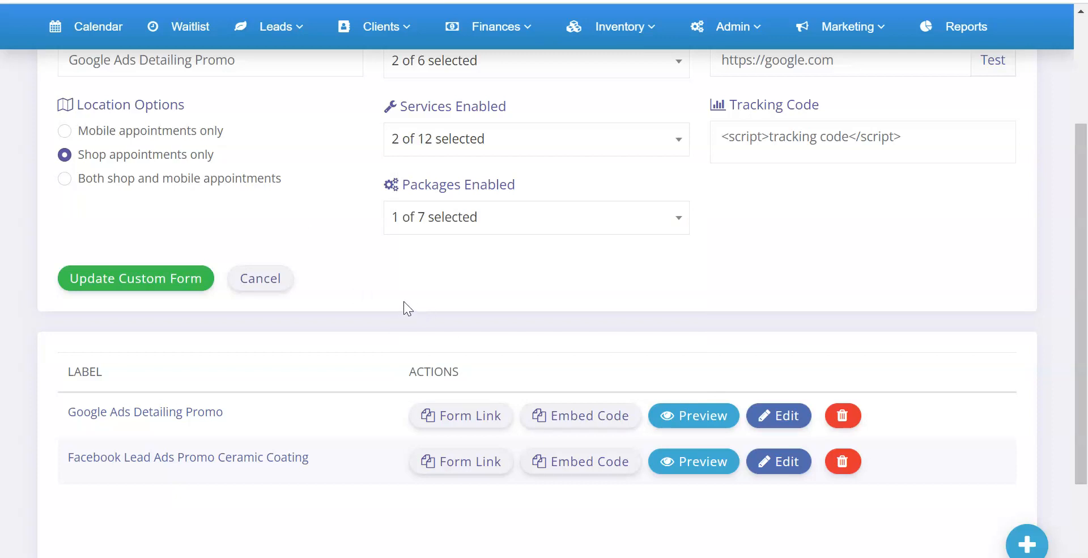
{"action": "scroll", "coordinate": [405, 302], "scroll_direction": "down", "scroll_amount": 2}
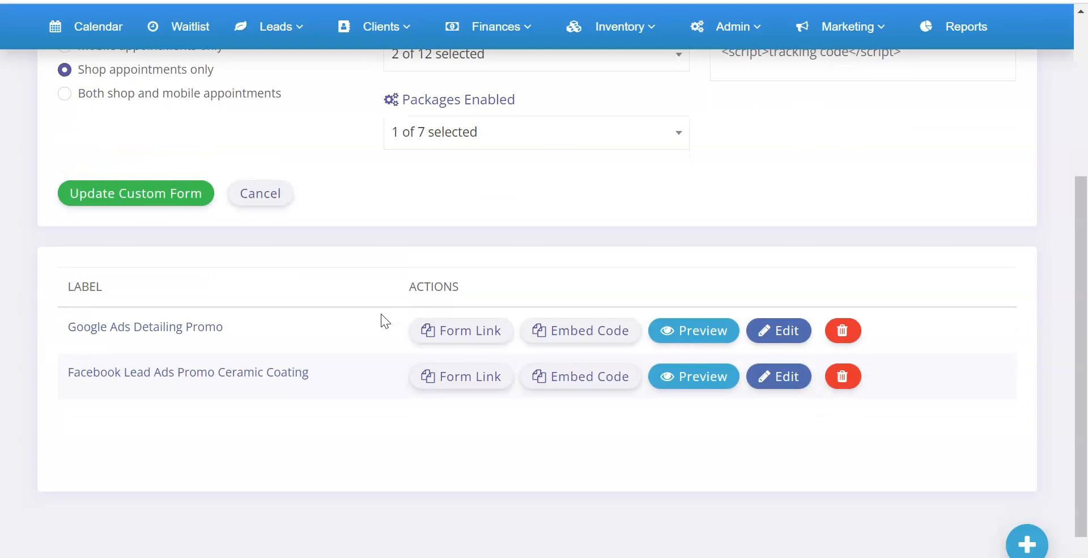
{"action": "scroll", "coordinate": [372, 264], "scroll_direction": "up", "scroll_amount": 5}
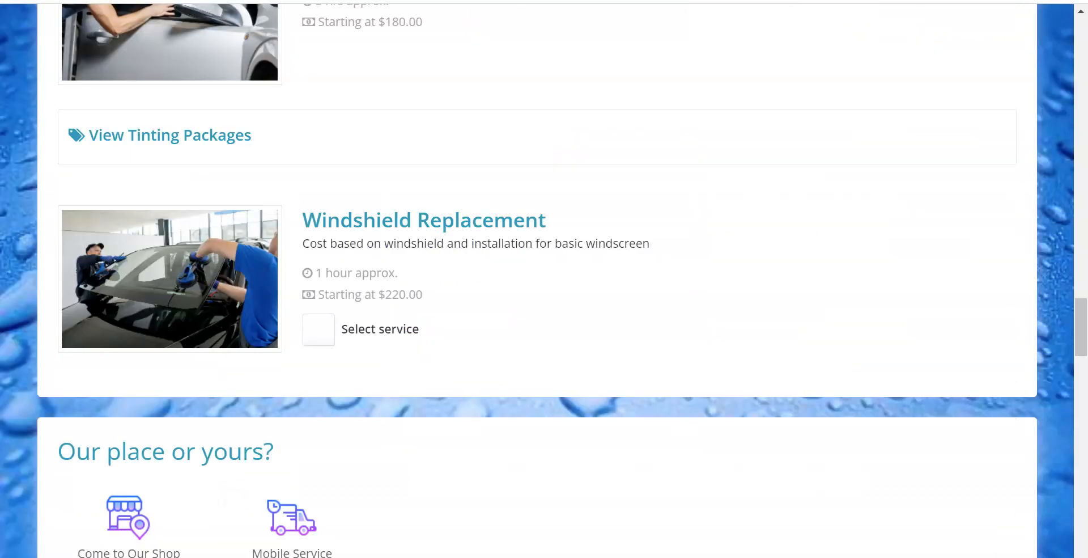
Step: Examine the services on the default booking form, from Detailing and Ceramic Coating to Brake Dust Removal, for comparison with the custom link
{"action": "scroll", "coordinate": [472, 275], "scroll_direction": "up", "scroll_amount": 20}
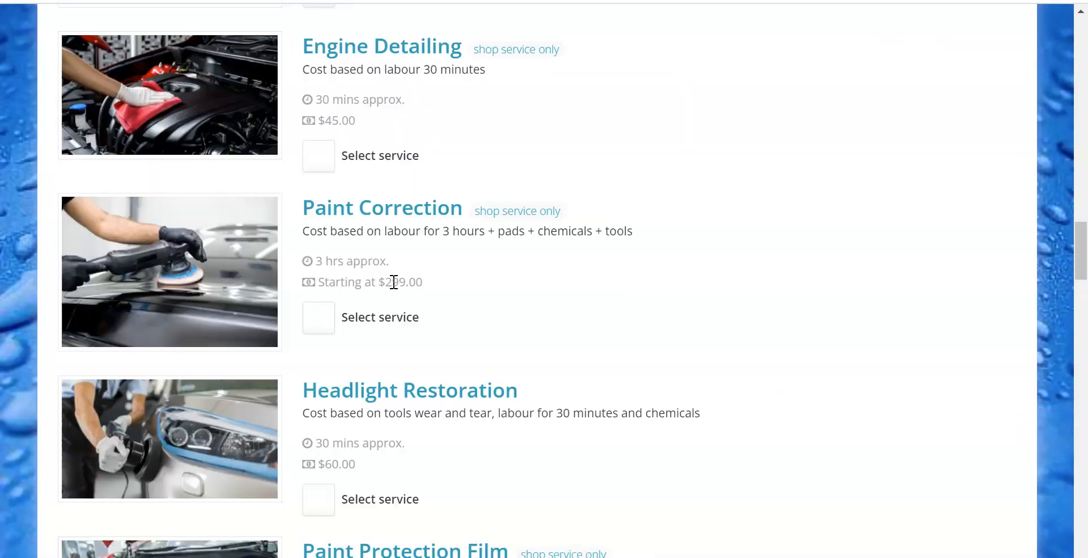
{"action": "scroll", "coordinate": [356, 239], "scroll_direction": "up", "scroll_amount": 5}
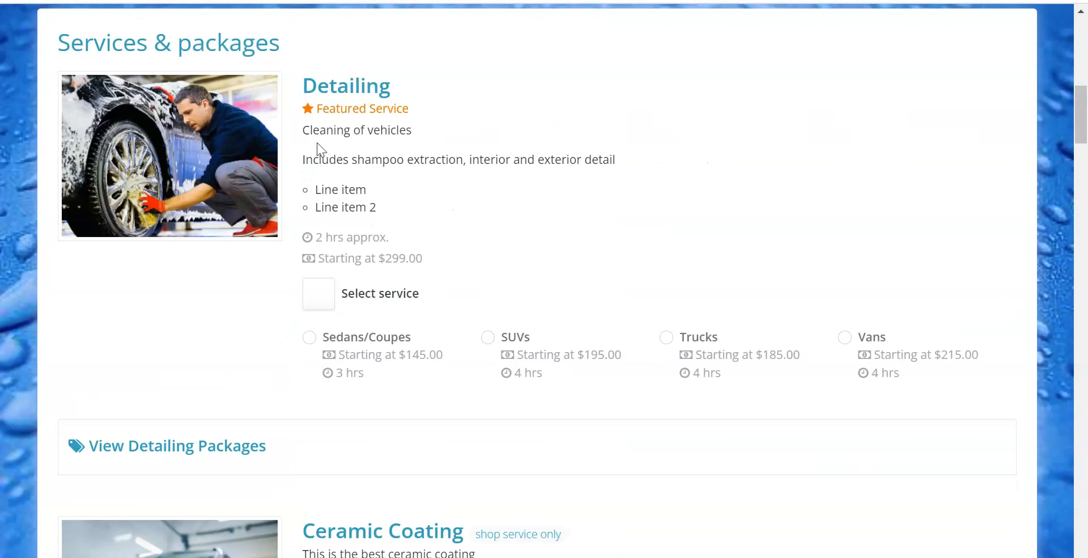
{"action": "scroll", "coordinate": [318, 144], "scroll_direction": "up", "scroll_amount": 2}
{"action": "left_click_drag", "start_coordinate": [306, 170], "coordinate": [399, 172]}
{"action": "left_click", "coordinate": [407, 173]}
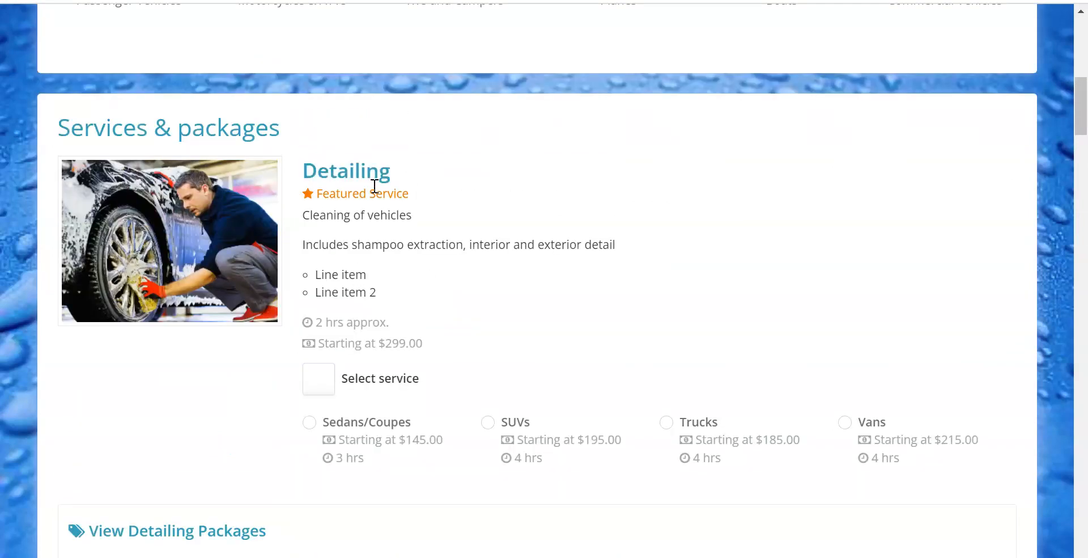
{"action": "scroll", "coordinate": [360, 252], "scroll_direction": "down", "scroll_amount": 2}
{"action": "scroll", "coordinate": [361, 247], "scroll_direction": "up", "scroll_amount": 6}
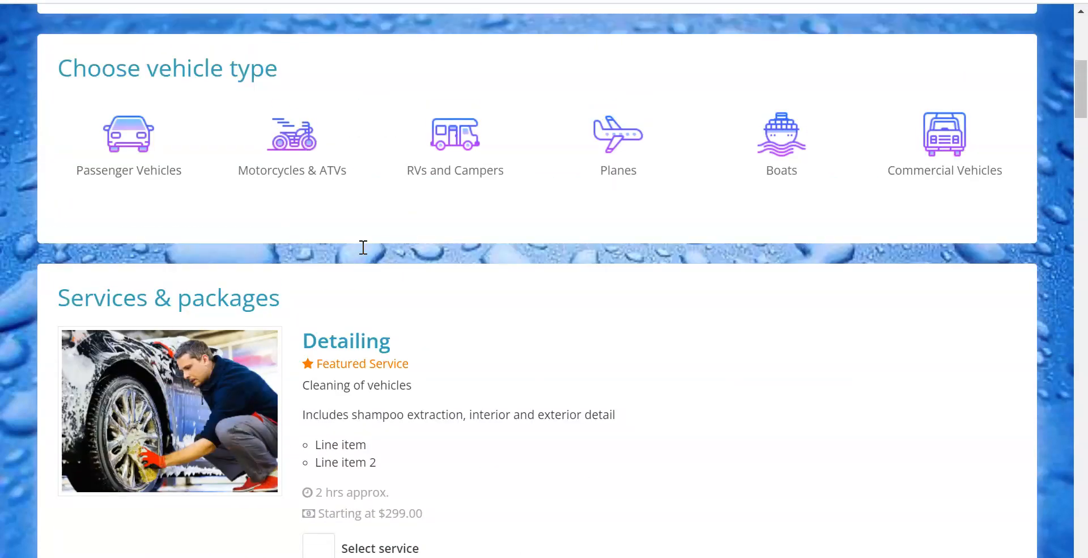
{"action": "scroll", "coordinate": [363, 247], "scroll_direction": "up", "scroll_amount": 2}
{"action": "scroll", "coordinate": [363, 252], "scroll_direction": "down", "scroll_amount": 4}
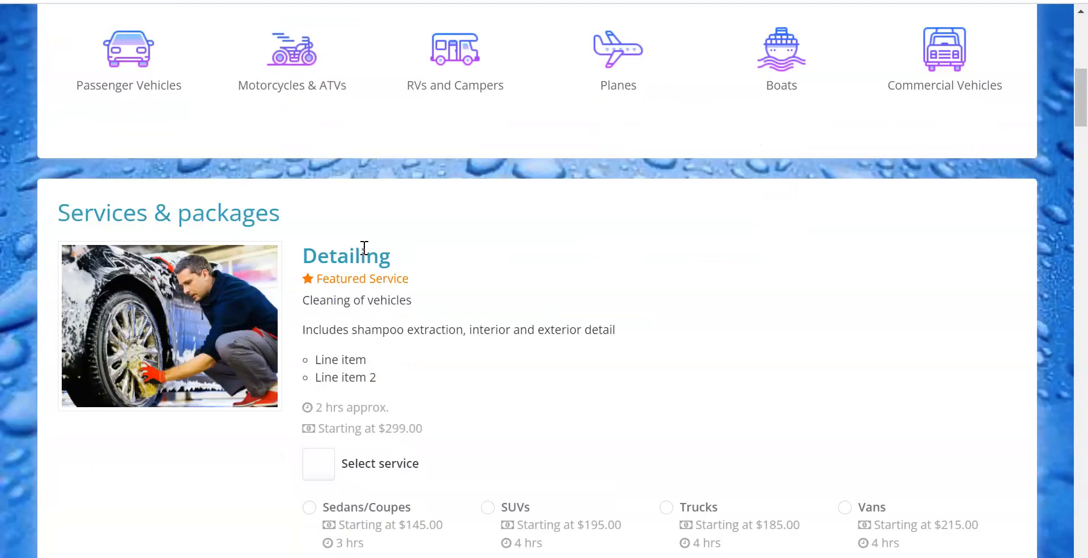
{"action": "scroll", "coordinate": [370, 267], "scroll_direction": "down", "scroll_amount": 2}
{"action": "scroll", "coordinate": [410, 309], "scroll_direction": "down", "scroll_amount": 4}
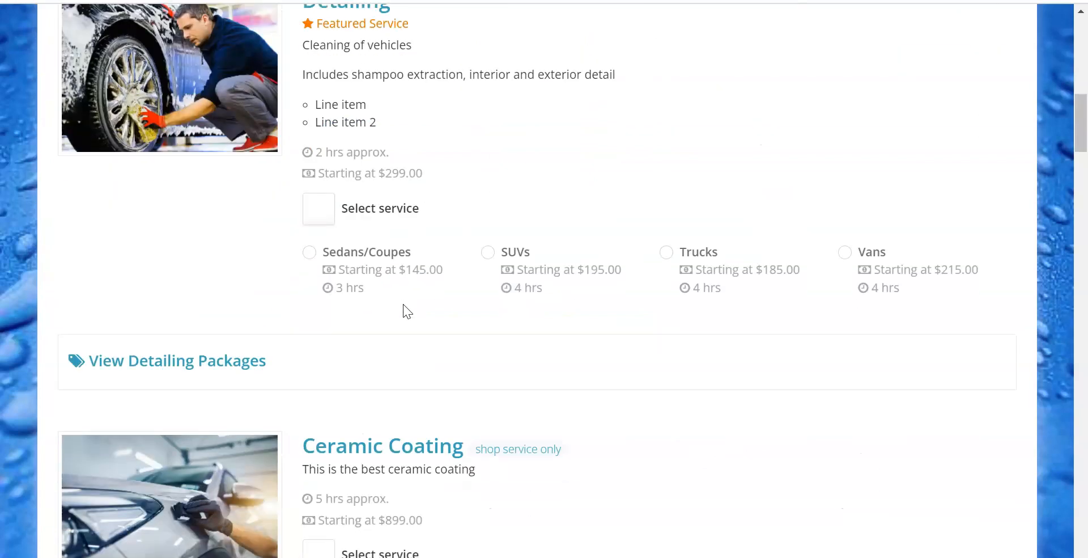
{"action": "scroll", "coordinate": [403, 306], "scroll_direction": "down", "scroll_amount": 4}
{"action": "left_click_drag", "start_coordinate": [310, 277], "coordinate": [389, 286]}
{"action": "scroll", "coordinate": [389, 286], "scroll_direction": "down", "scroll_amount": 6}
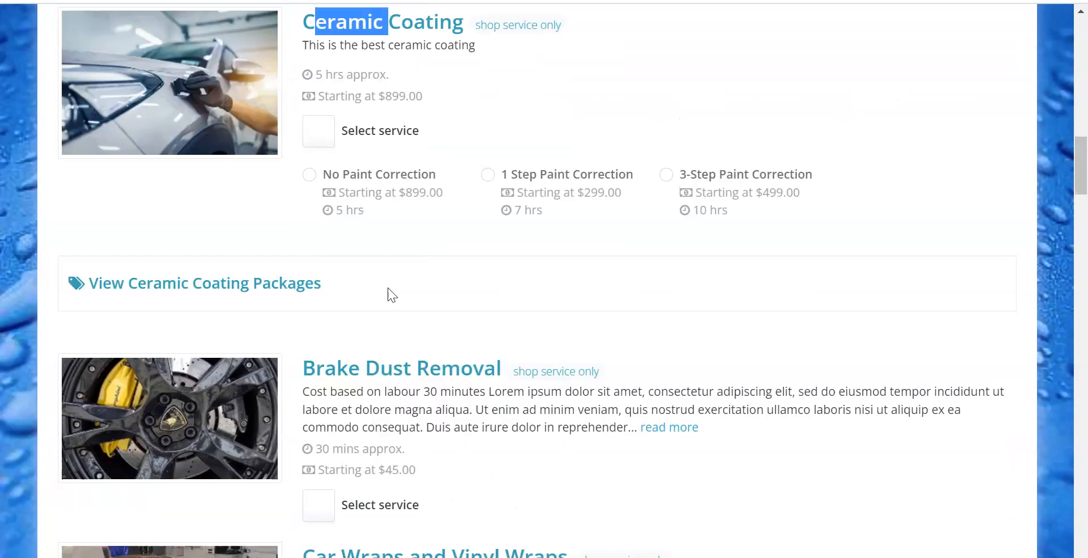
{"action": "scroll", "coordinate": [390, 292], "scroll_direction": "up", "scroll_amount": 2}
{"action": "scroll", "coordinate": [374, 317], "scroll_direction": "down", "scroll_amount": 2}
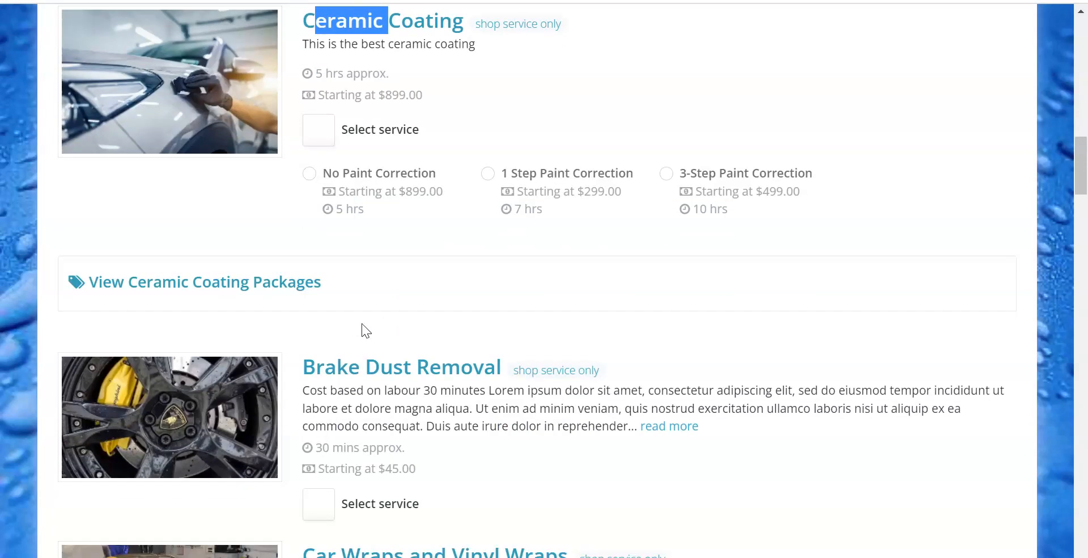
{"action": "left_click_drag", "start_coordinate": [306, 367], "coordinate": [499, 368]}
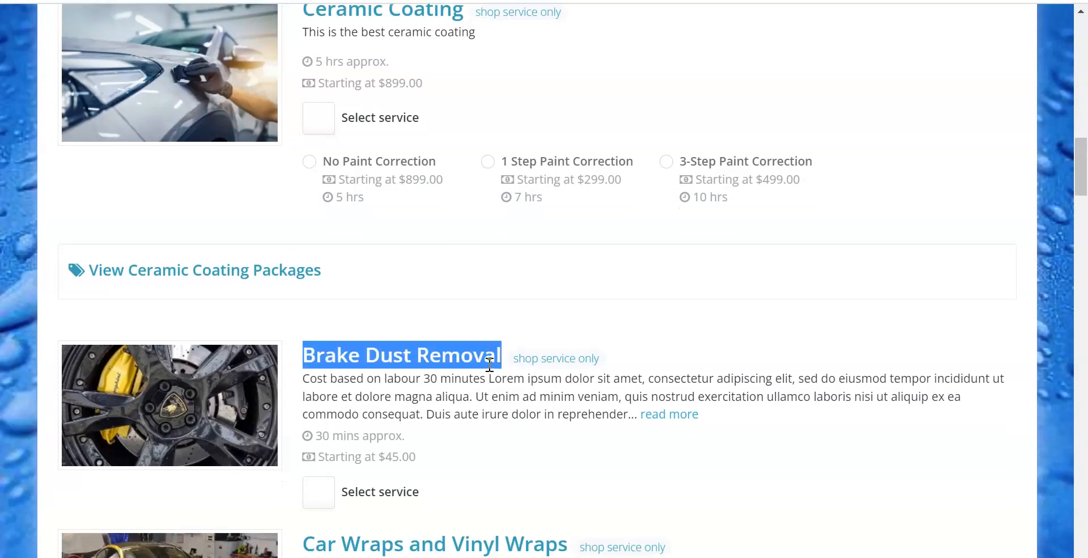
Step: Review the default booking form from the contact details and vehicle types down to the first services
{"action": "scroll", "coordinate": [489, 364], "scroll_direction": "up", "scroll_amount": 12}
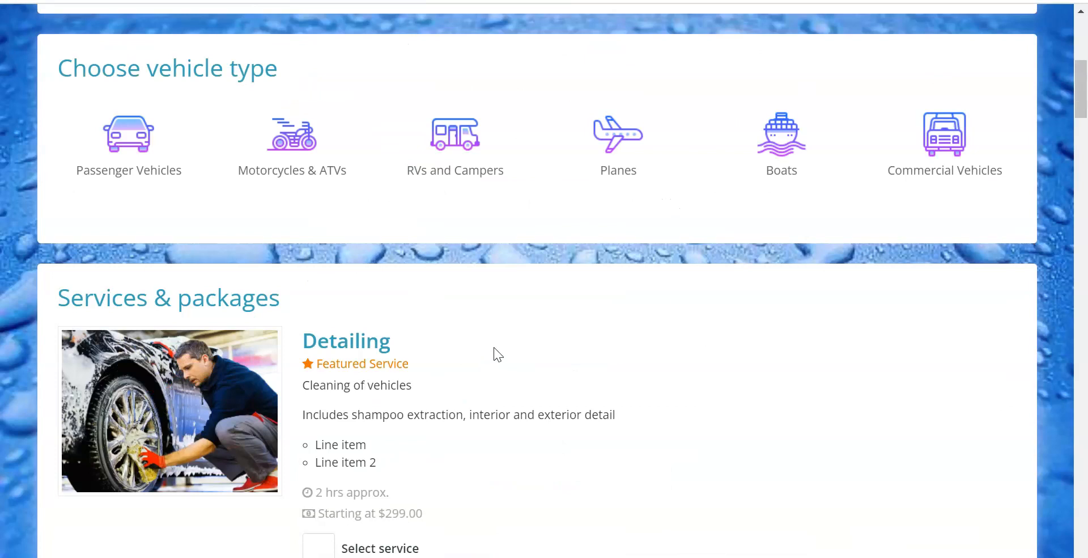
{"action": "scroll", "coordinate": [485, 364], "scroll_direction": "up", "scroll_amount": 3}
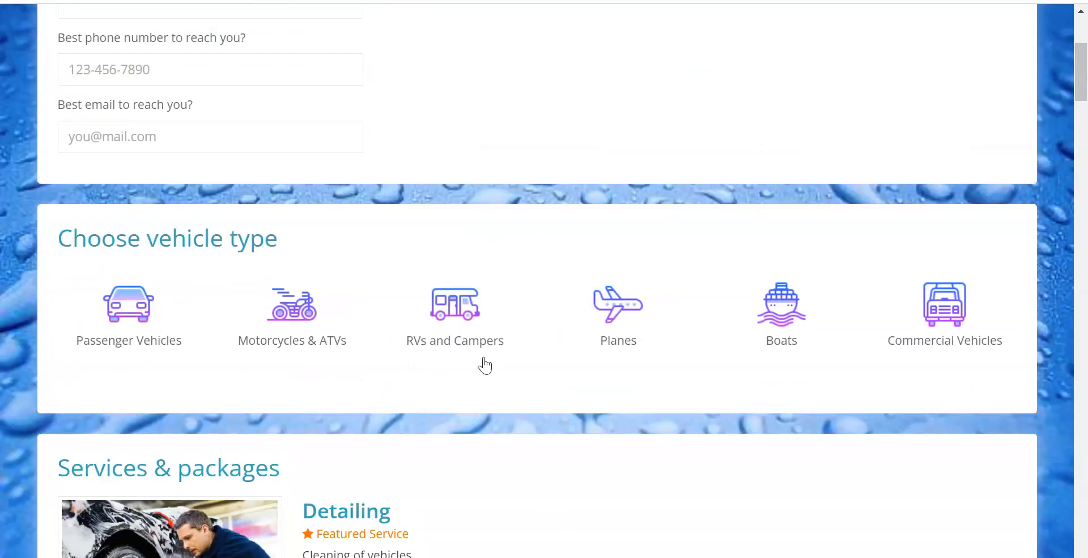
{"action": "scroll", "coordinate": [432, 175], "scroll_direction": "up", "scroll_amount": 4}
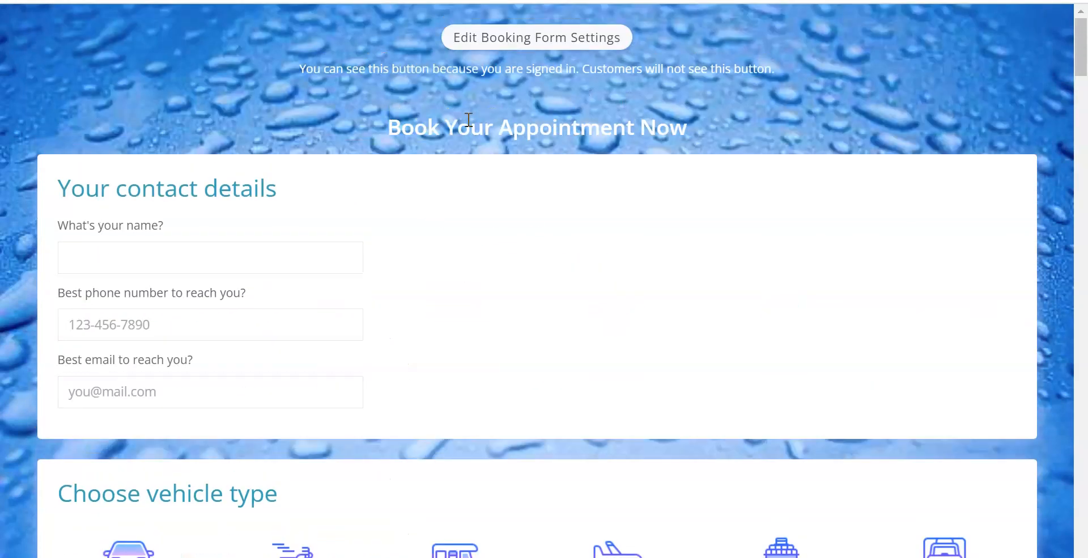
{"action": "scroll", "coordinate": [436, 156], "scroll_direction": "down", "scroll_amount": 4}
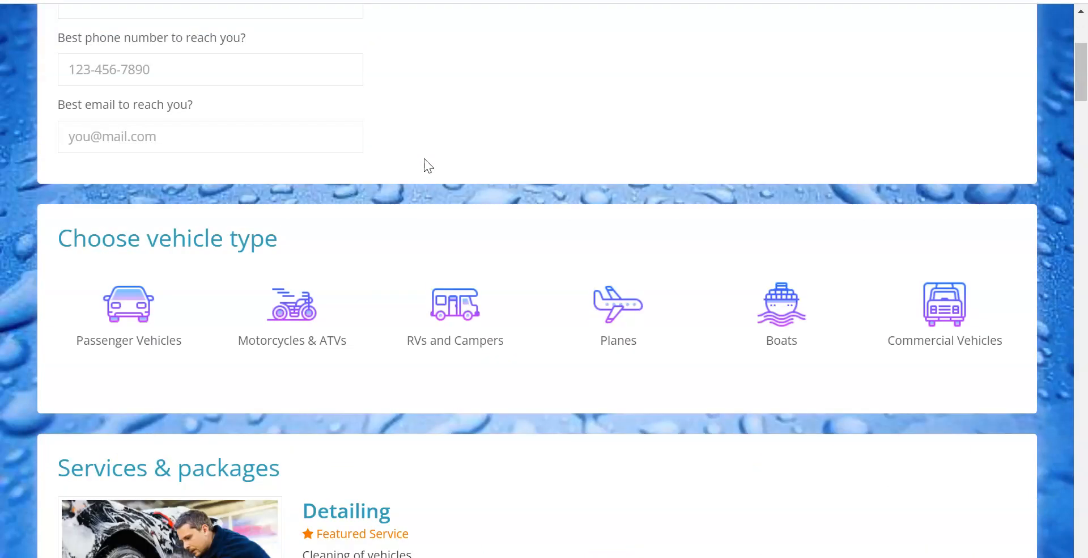
{"action": "scroll", "coordinate": [581, 267], "scroll_direction": "down", "scroll_amount": 9}
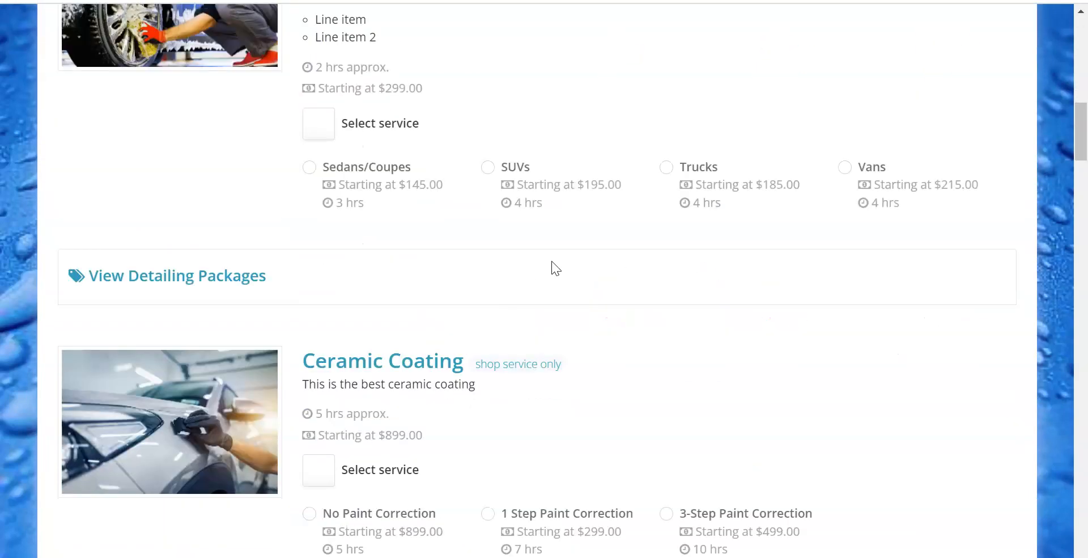
{"action": "scroll", "coordinate": [555, 266], "scroll_direction": "up", "scroll_amount": 13}
Step: Return to the Google Ads Detailing Promo link settings and review its label, location options and tracking code
{"action": "left_click", "coordinate": [272, 1]}
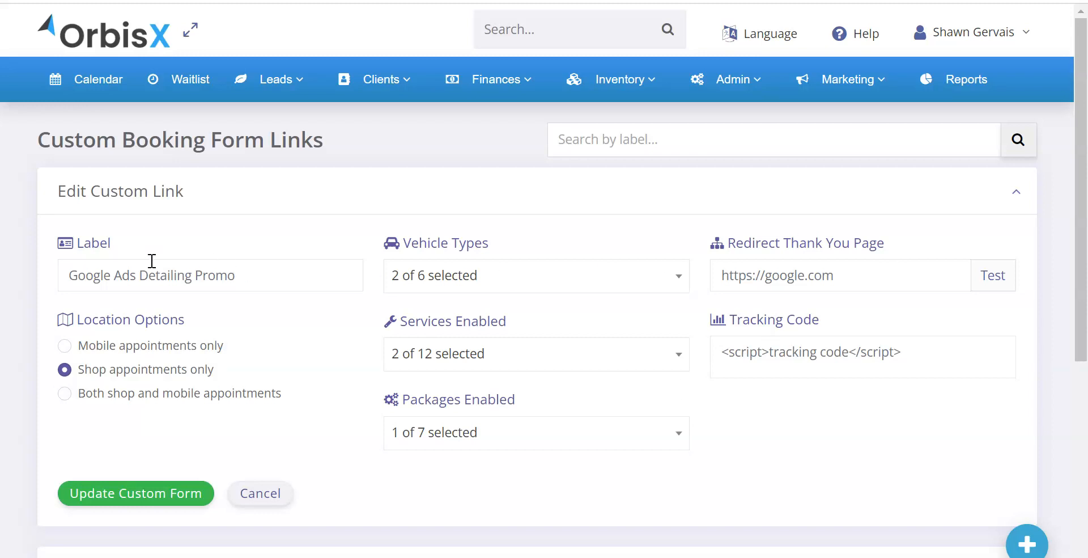
{"action": "triple_click", "coordinate": [236, 276]}
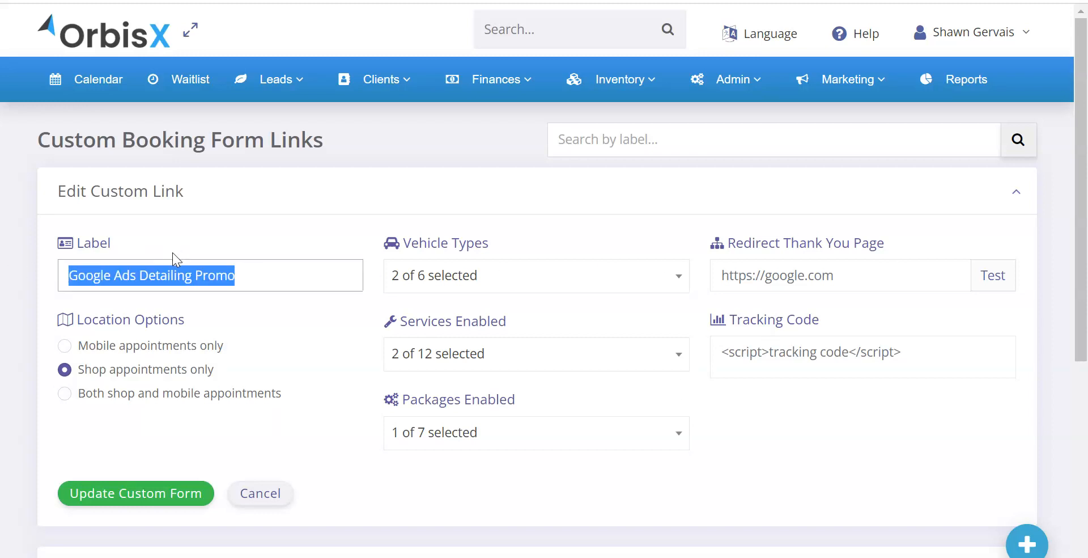
{"action": "left_click_drag", "start_coordinate": [92, 319], "coordinate": [171, 328]}
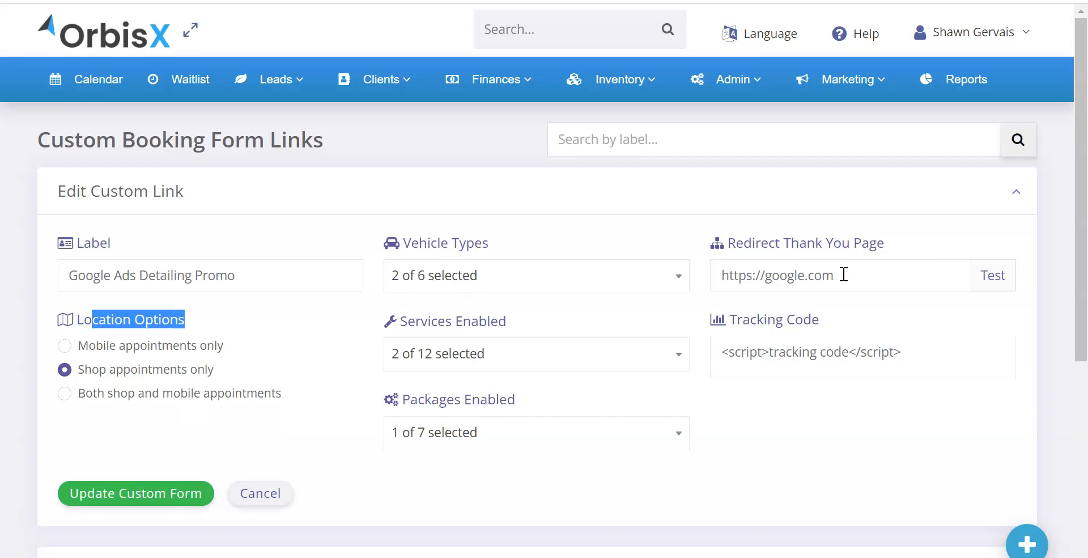
{"action": "left_click", "coordinate": [919, 358]}
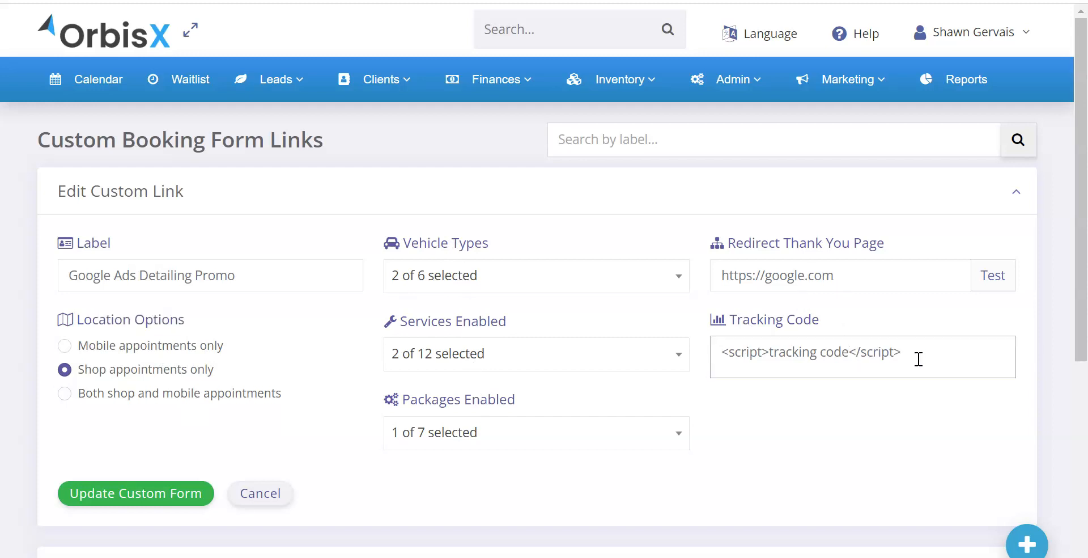